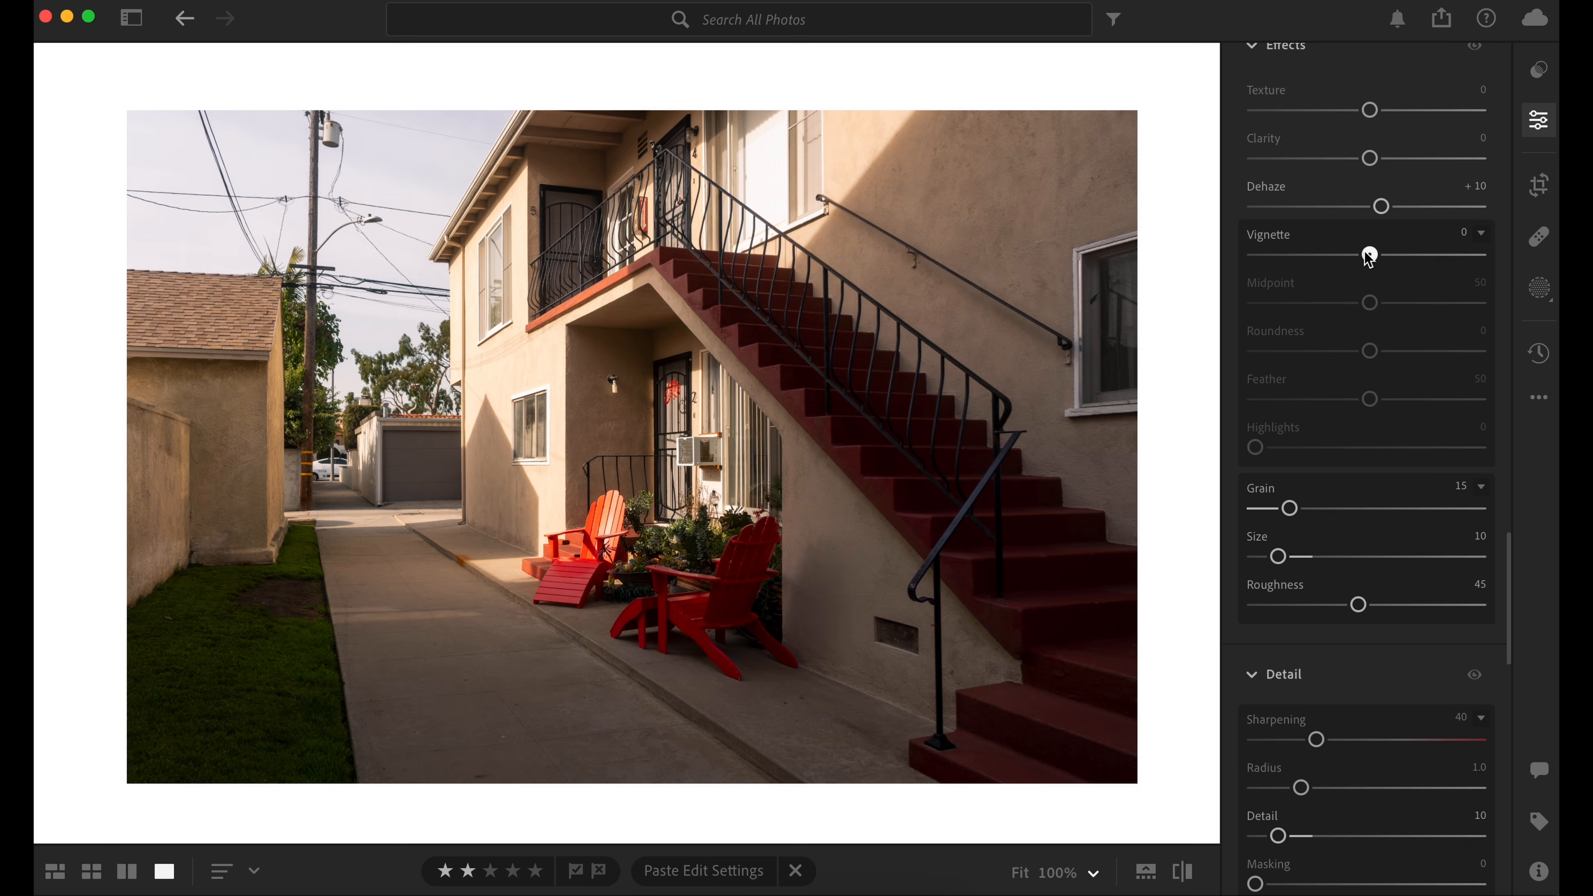
Step: Darken the edges of the red-chairs photo with Vignette -80, Midpoint 0 and Roundness -100
left_click_drag(1369, 257, 1278, 266)
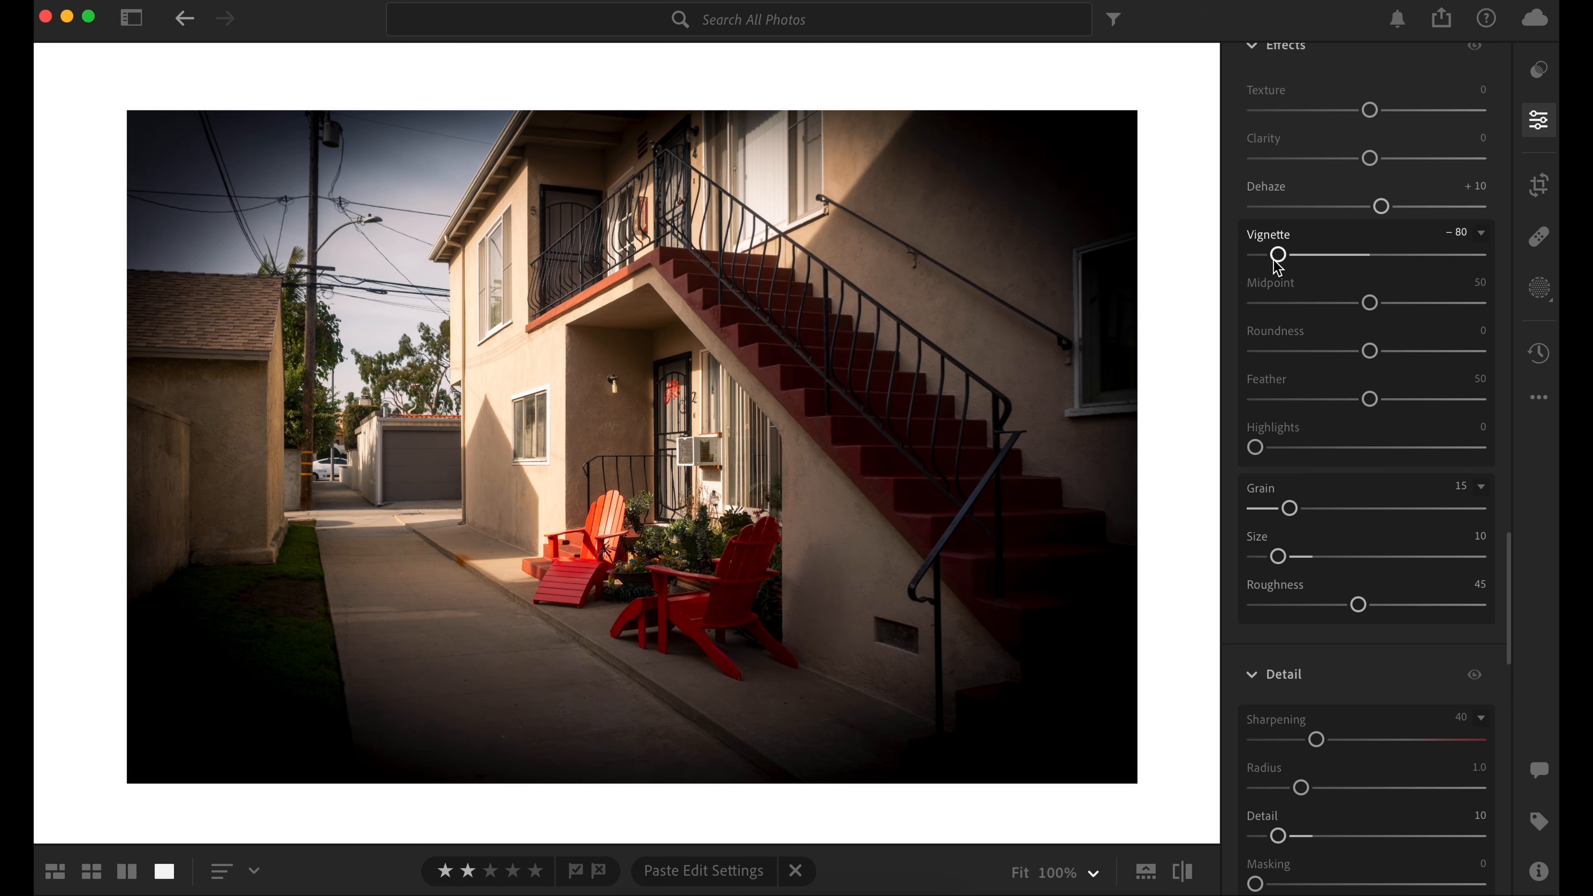
left_click_drag(1370, 303, 1245, 310)
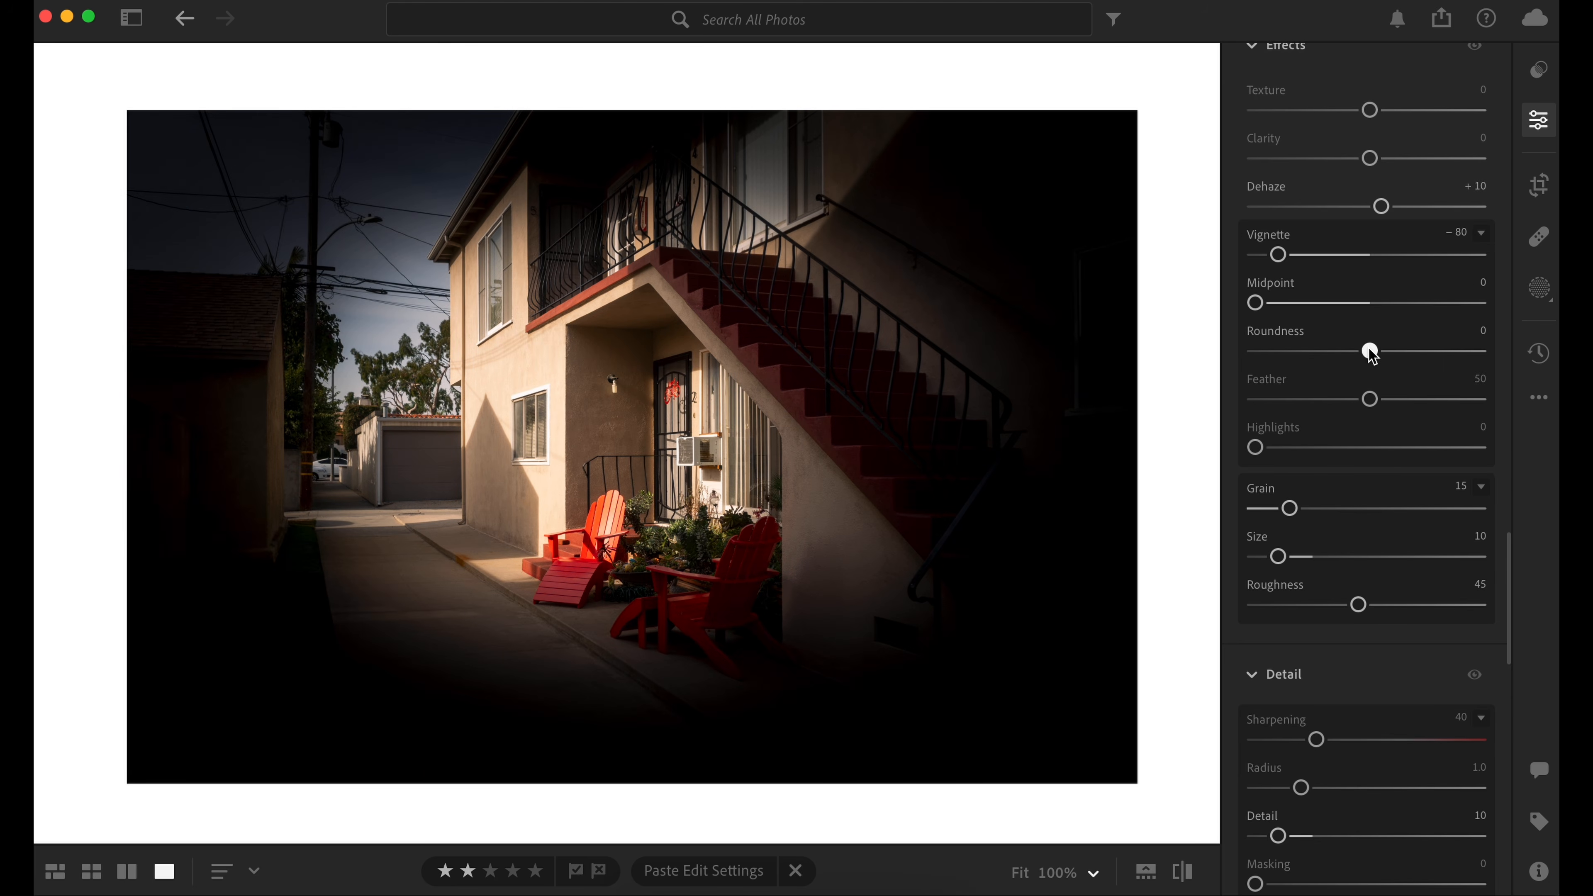
left_click_drag(1370, 353, 1213, 351)
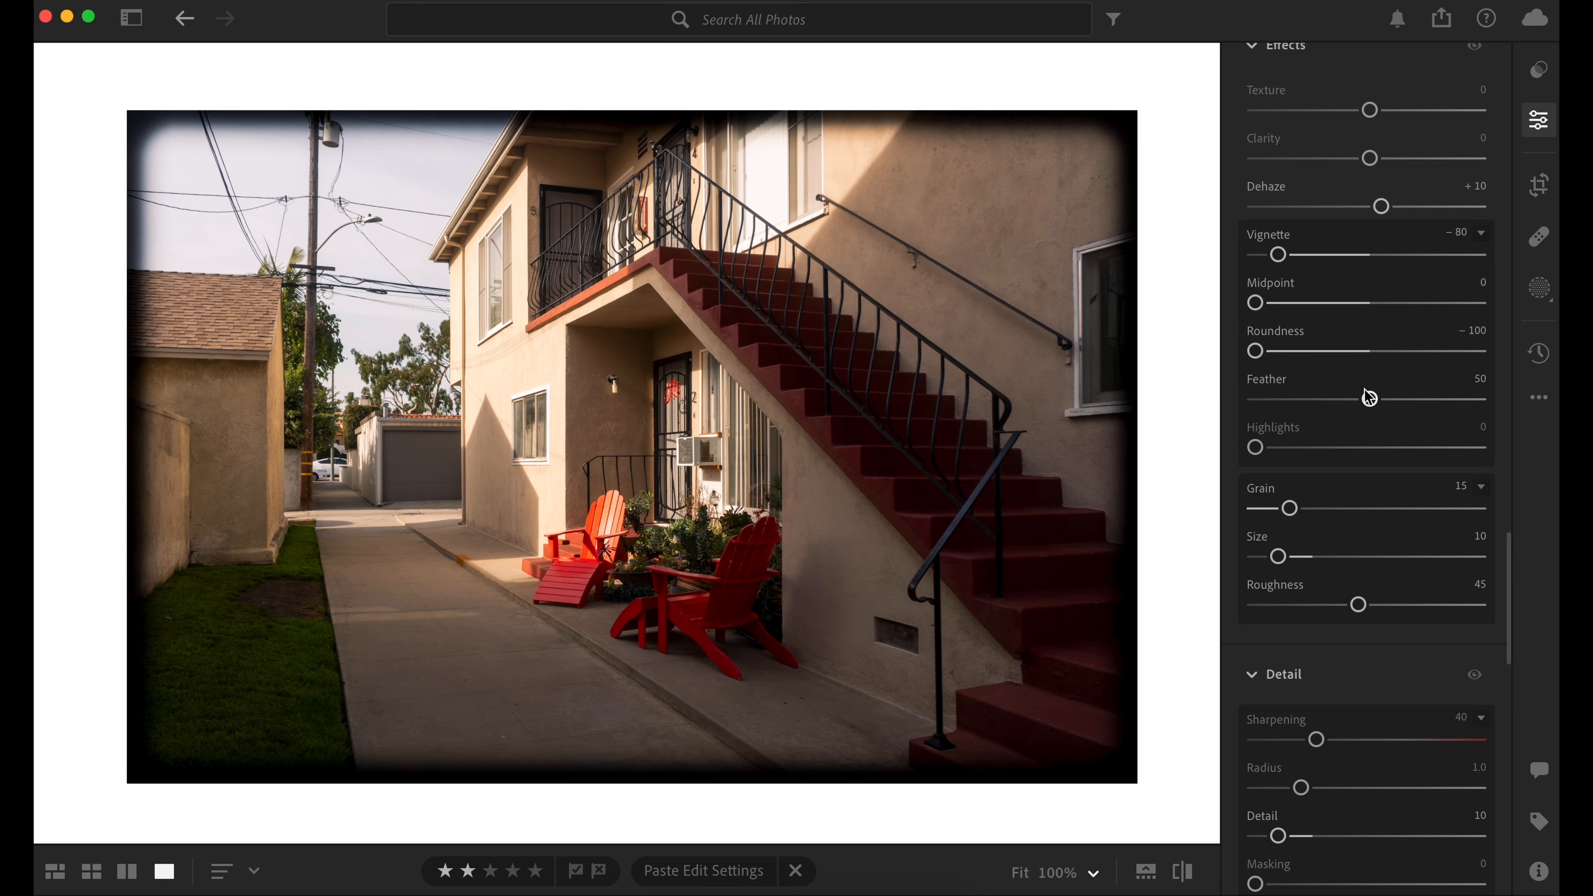
Step: Try Feather values of 0, 10 and 40 on the red-chairs photo's border, and undo the last adjustment
left_click_drag(1373, 399, 1251, 412)
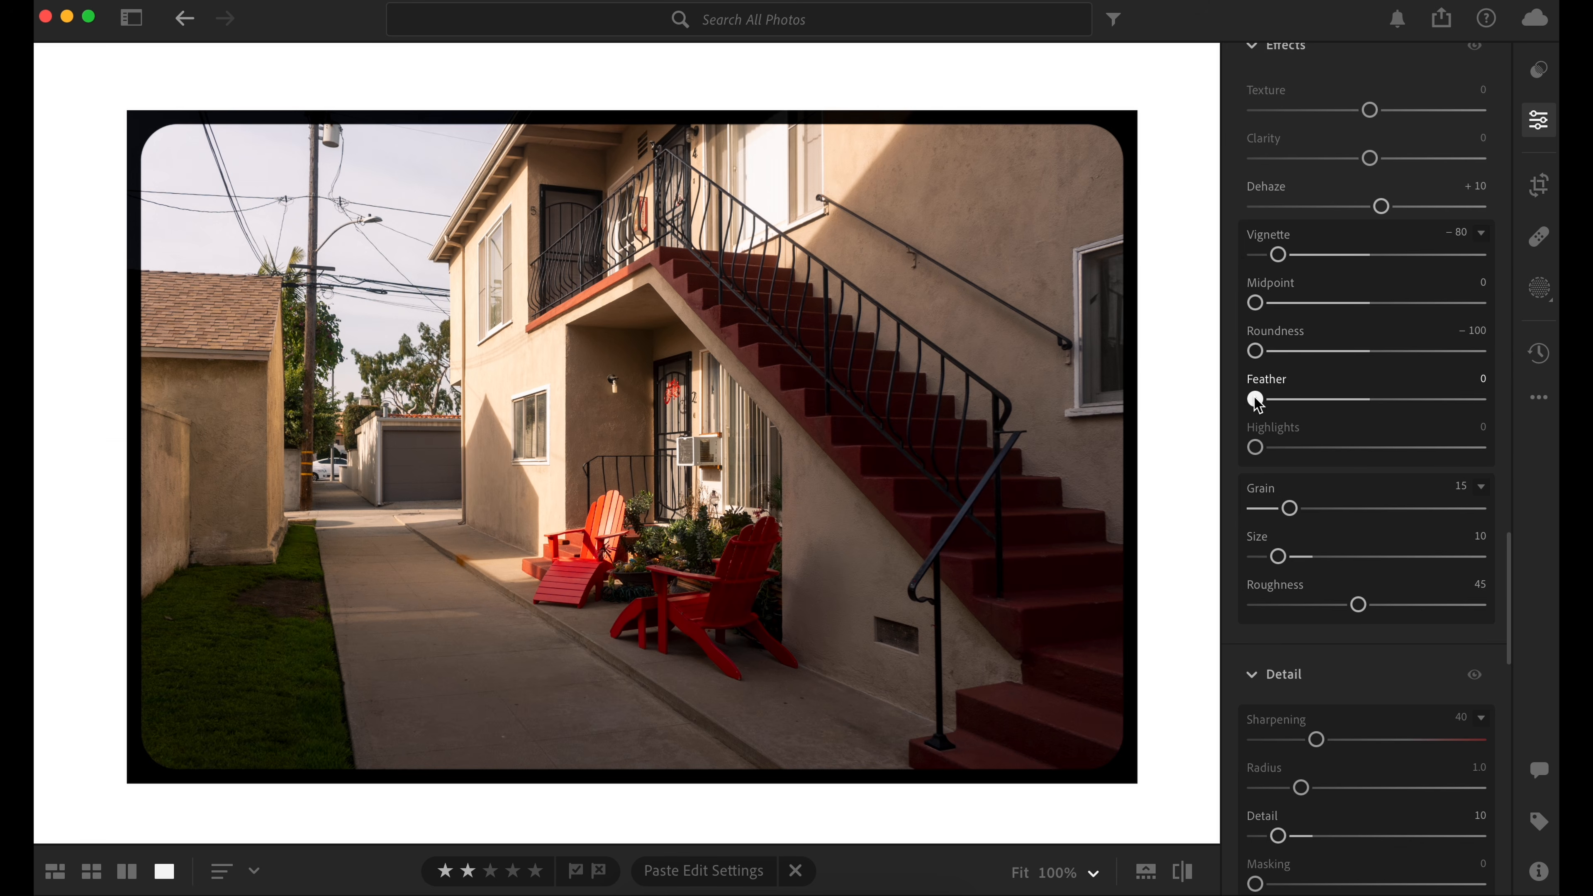
left_click_drag(1255, 398, 1280, 404)
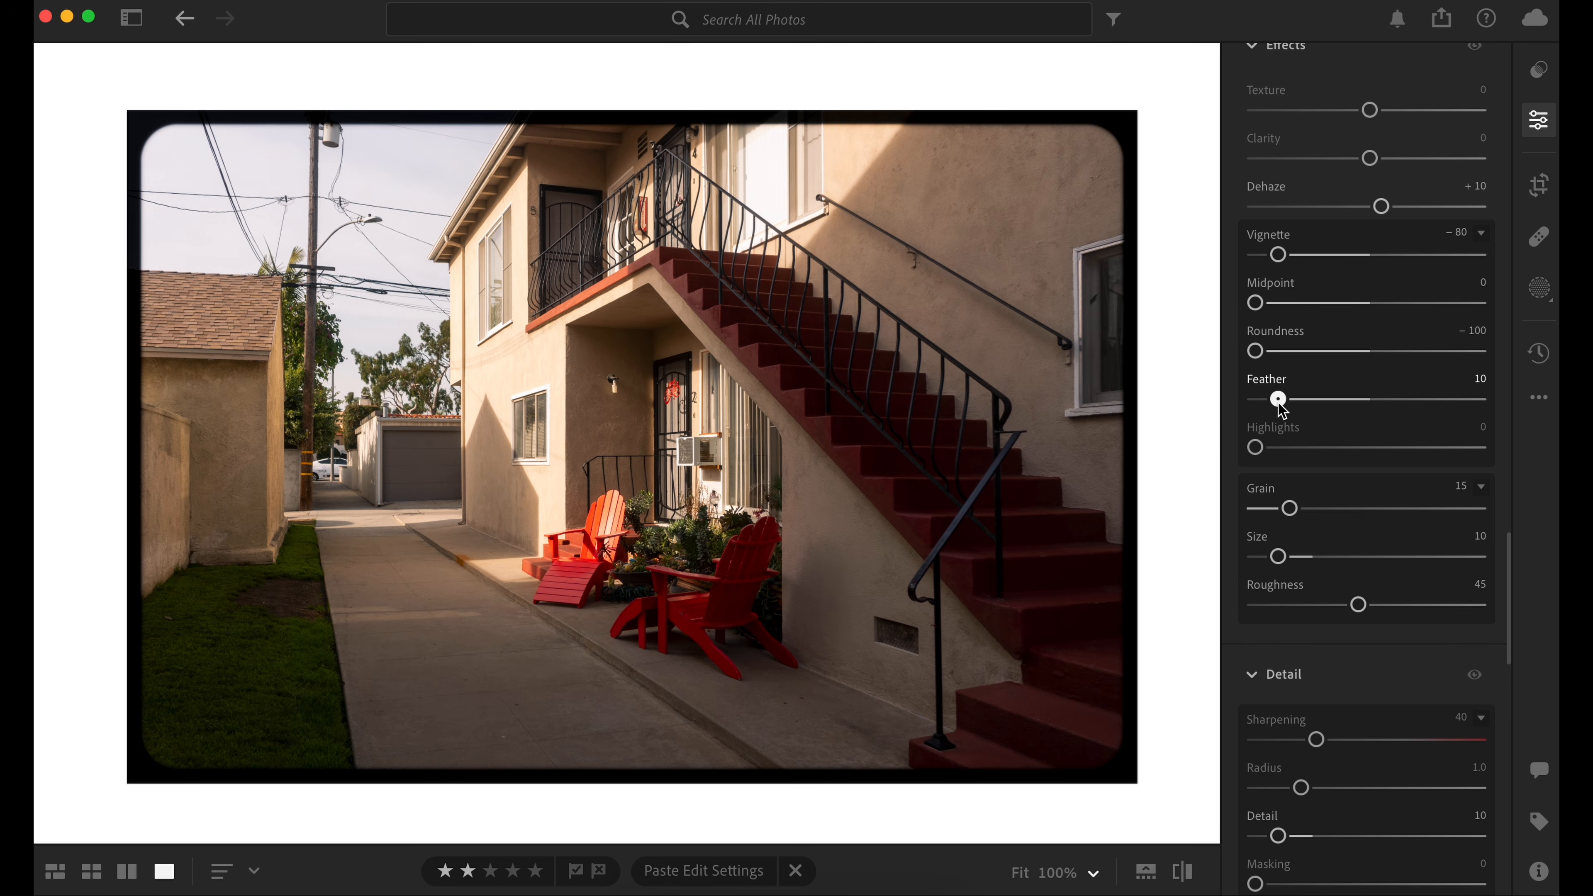
left_click_drag(1278, 400, 1351, 414)
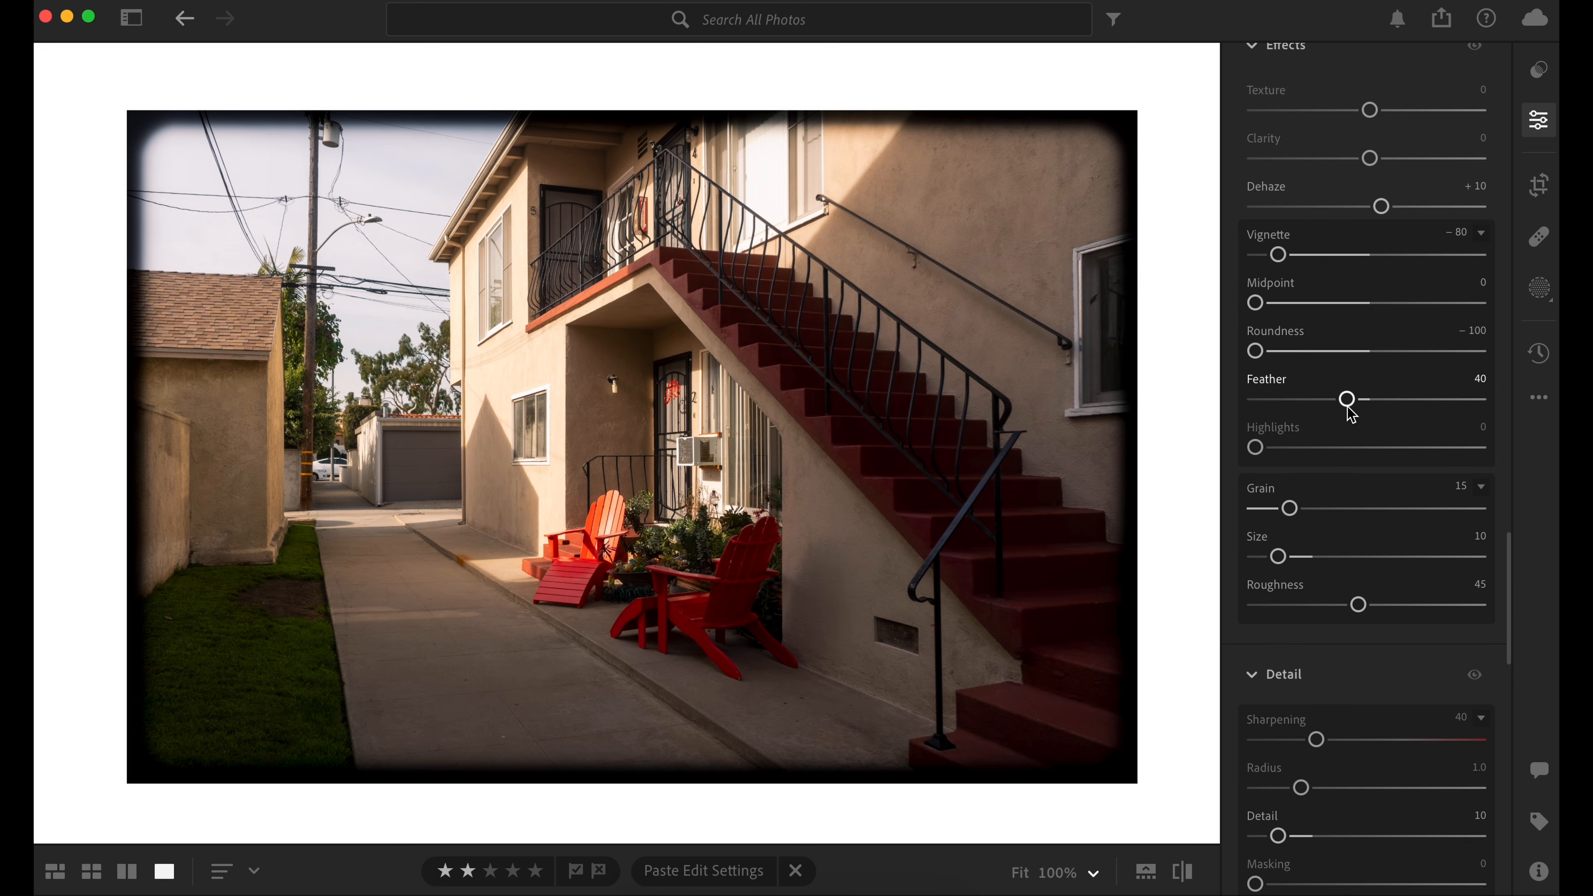
mouse_move(1351, 414)
left_mouse_down()
mouse_move(1437, 416)
mouse_move(1345, 422)
left_mouse_up()
key("super+z")
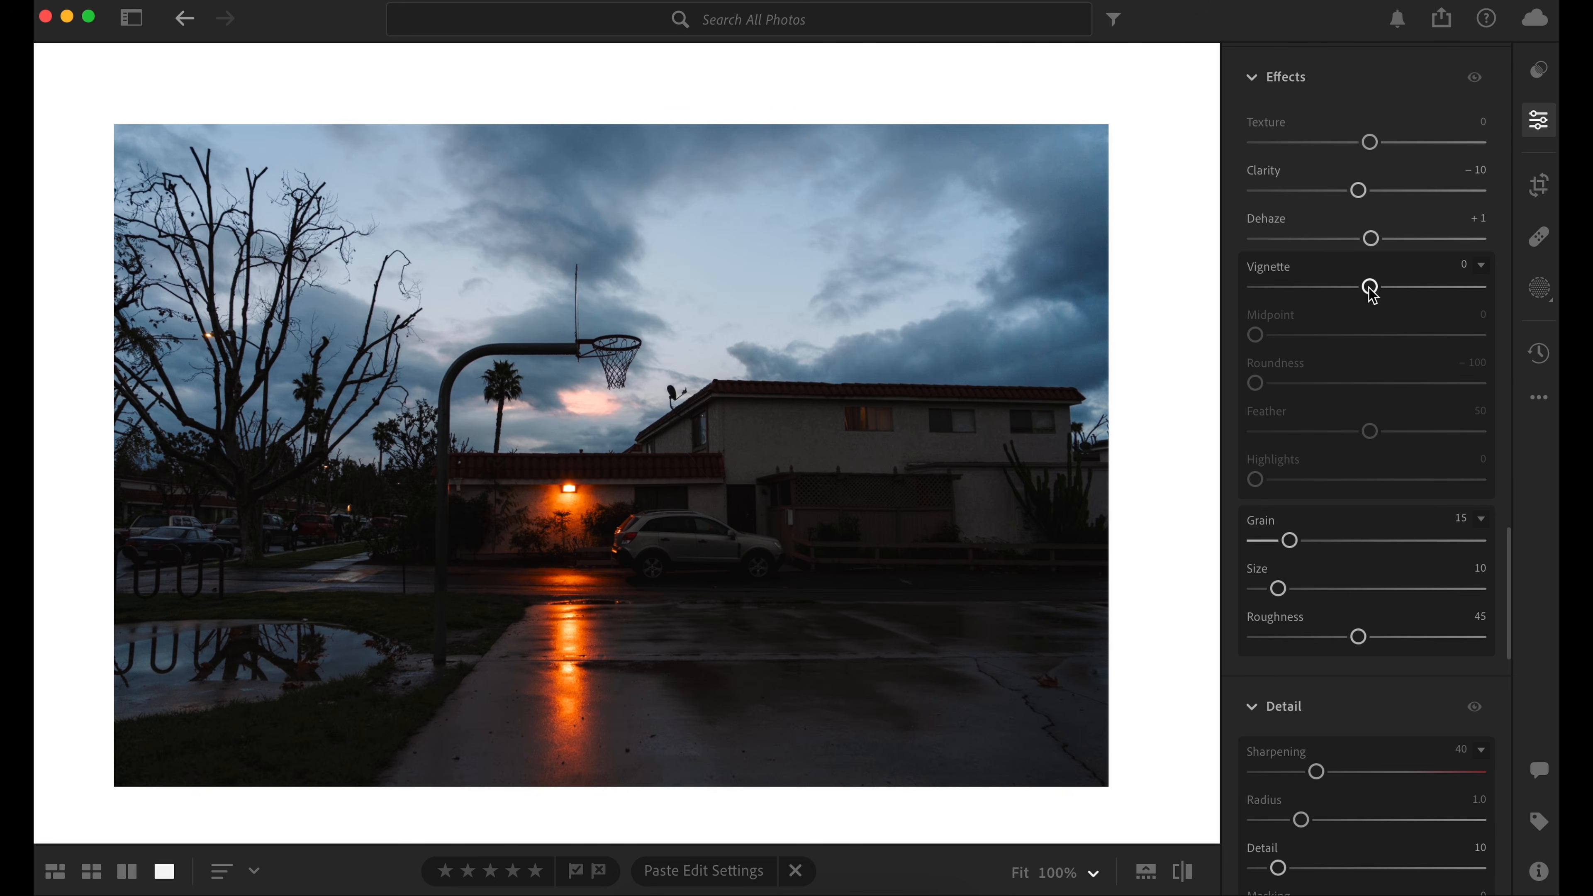
Step: Give the basketball hoop photo a black border with Vignette -80, trying Feather 0 before resetting Feather to 50
left_click_drag(1370, 290, 1279, 304)
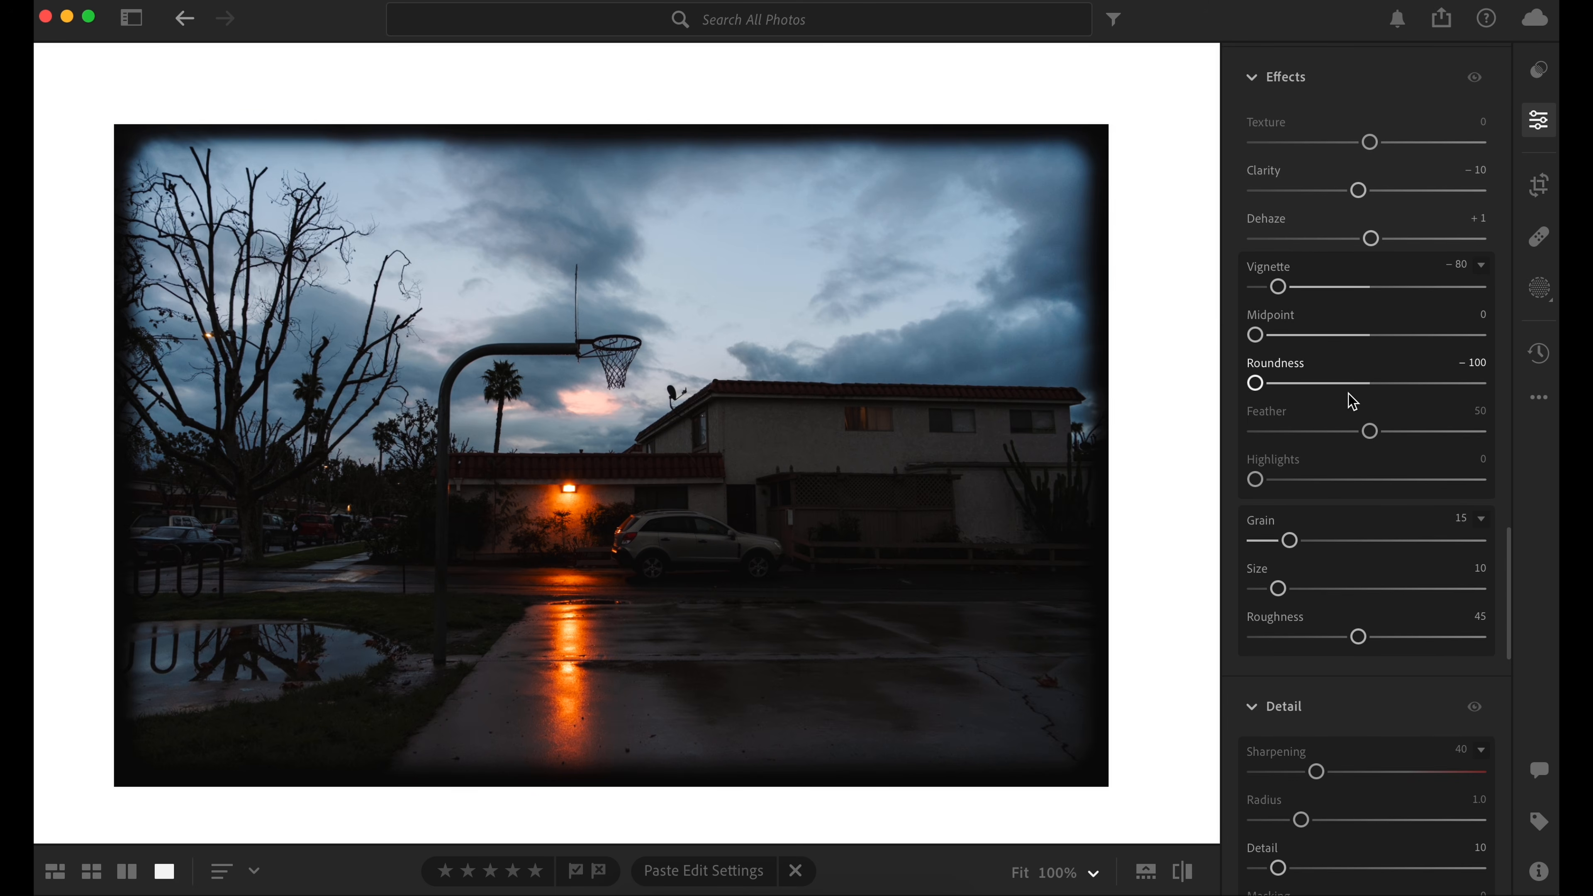
left_click_drag(1366, 430, 1225, 452)
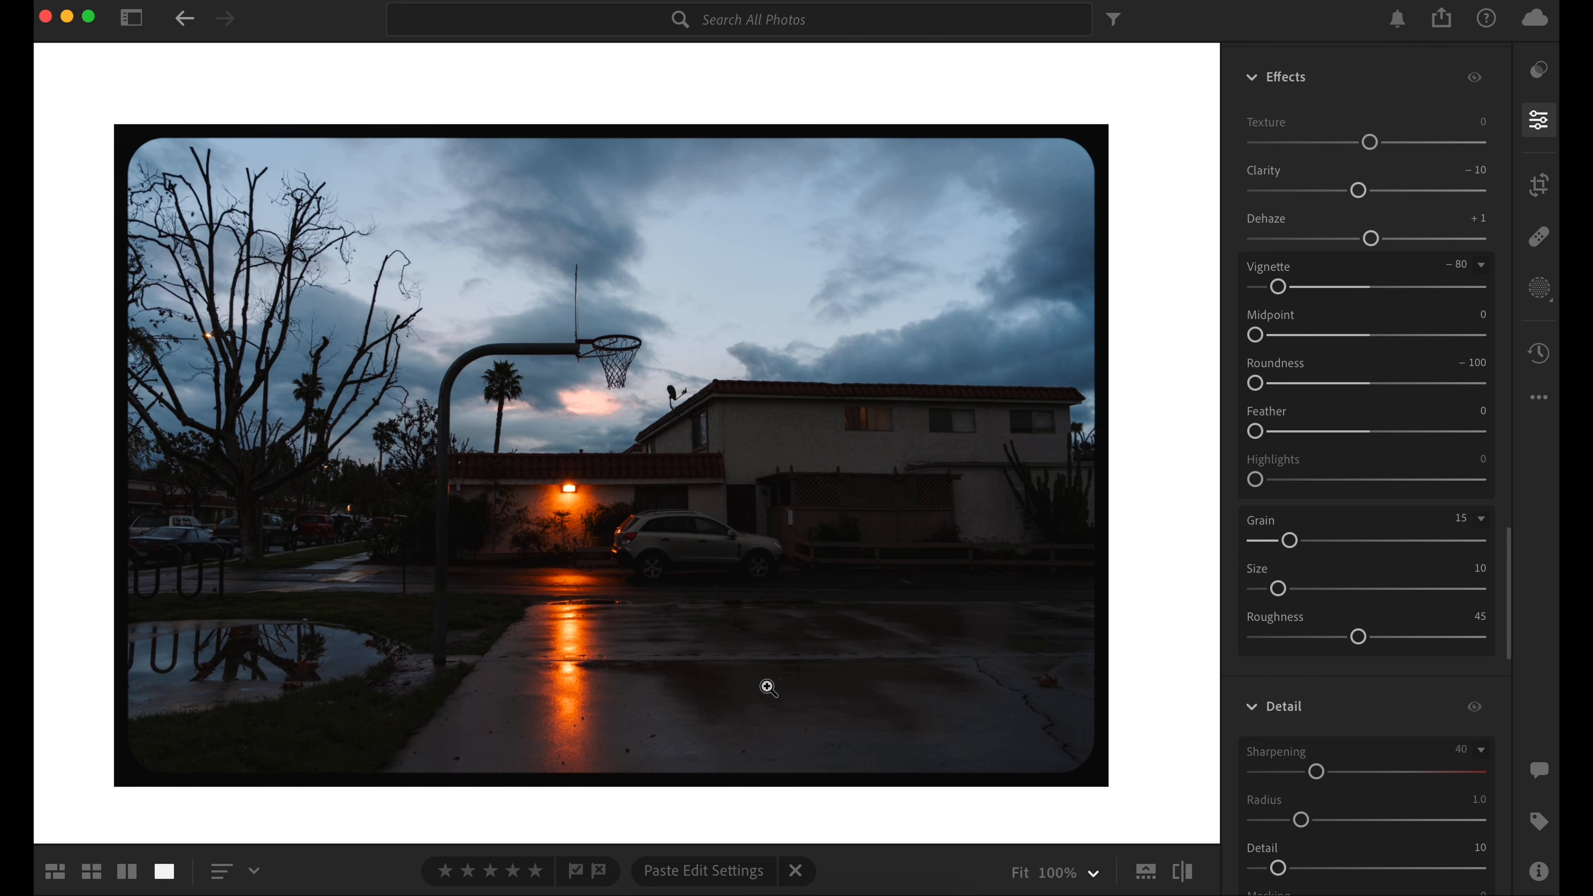
double_click(1256, 432)
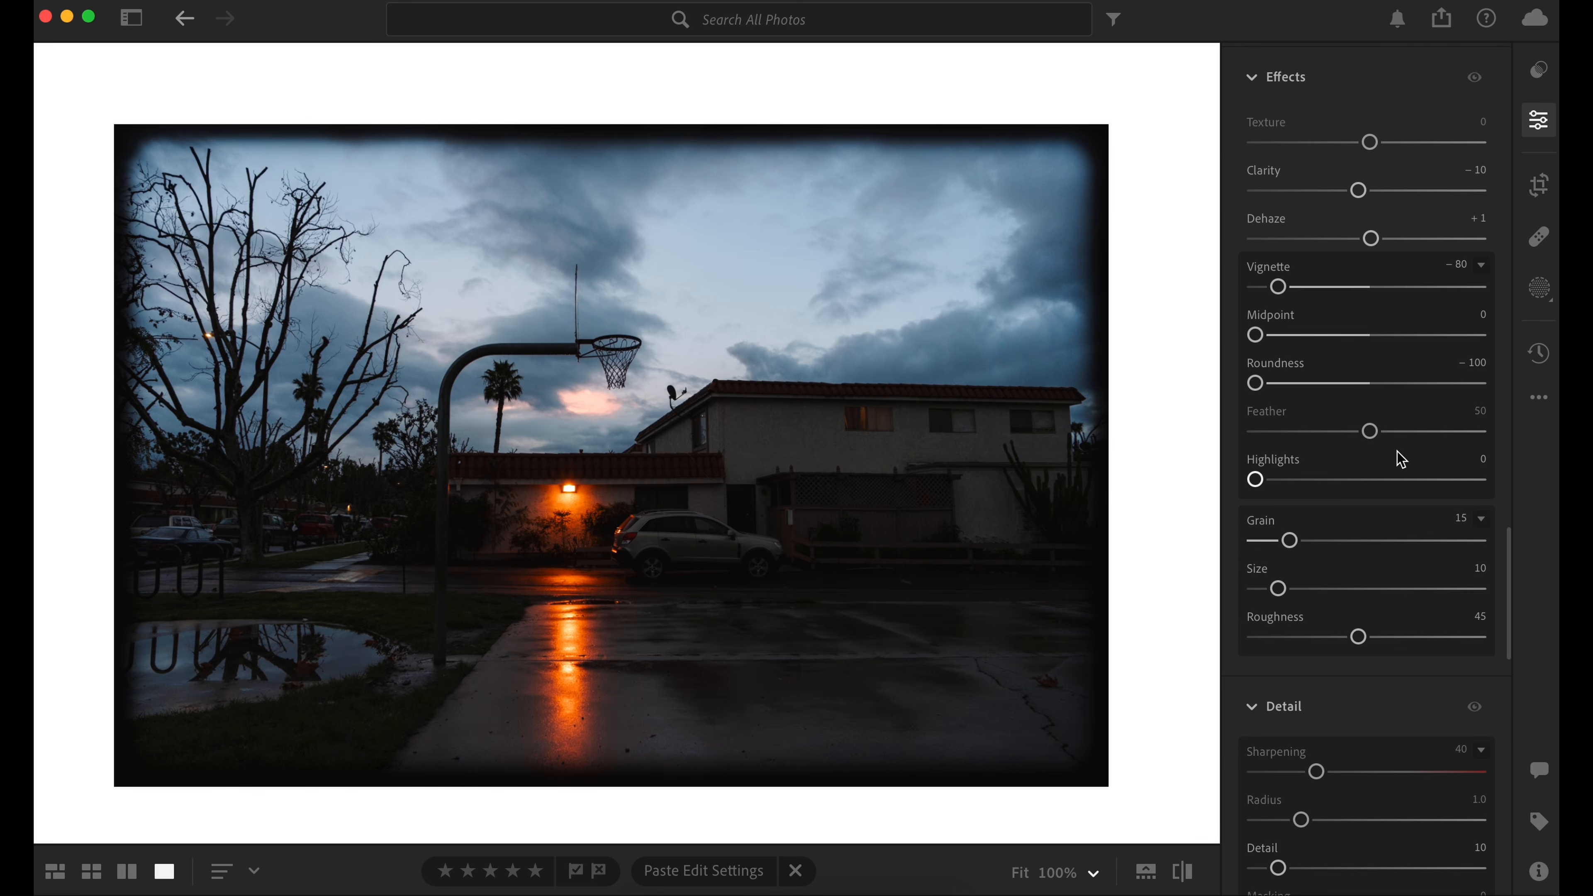
left_click_drag(1369, 431, 1373, 437)
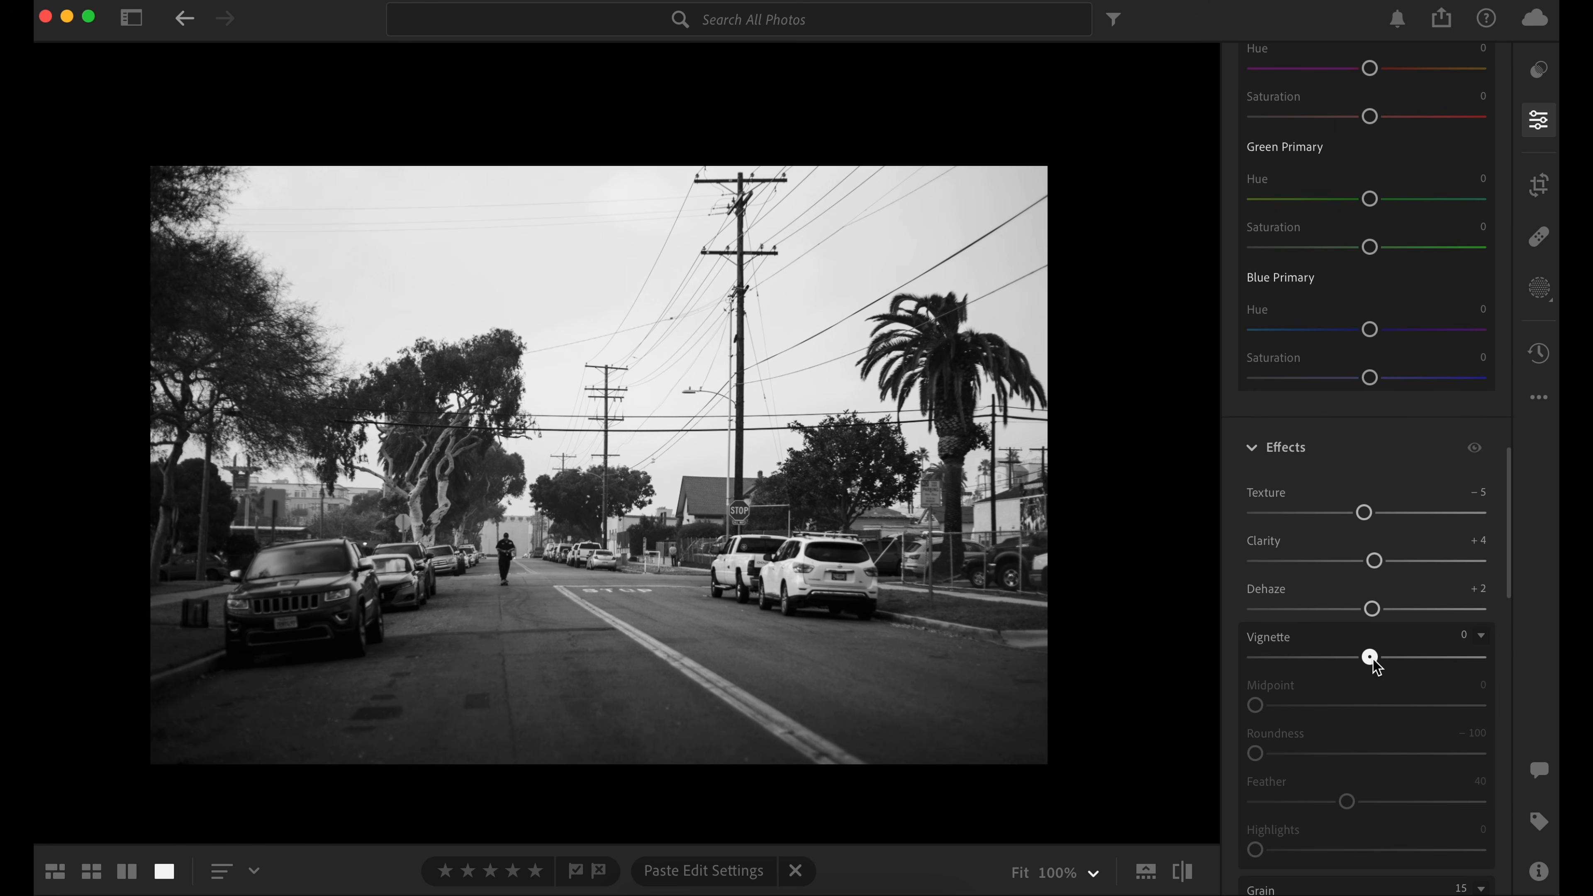
Step: Try a white border on the black-and-white street photo with Vignette +30, and reset the vignette
left_click_drag(1375, 664, 1412, 675)
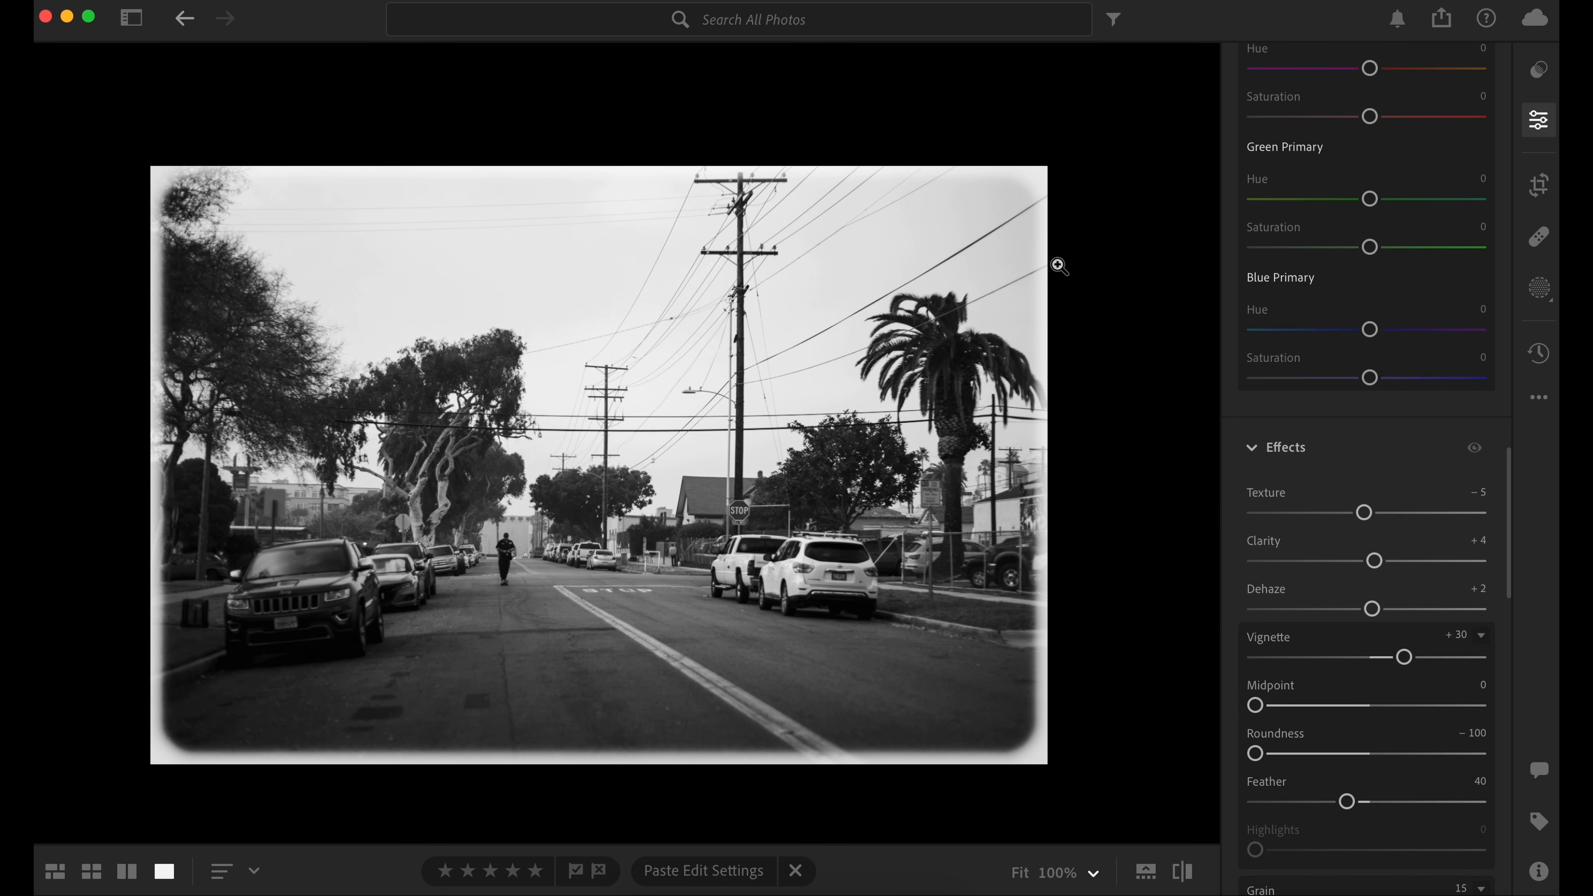
double_click(1403, 659)
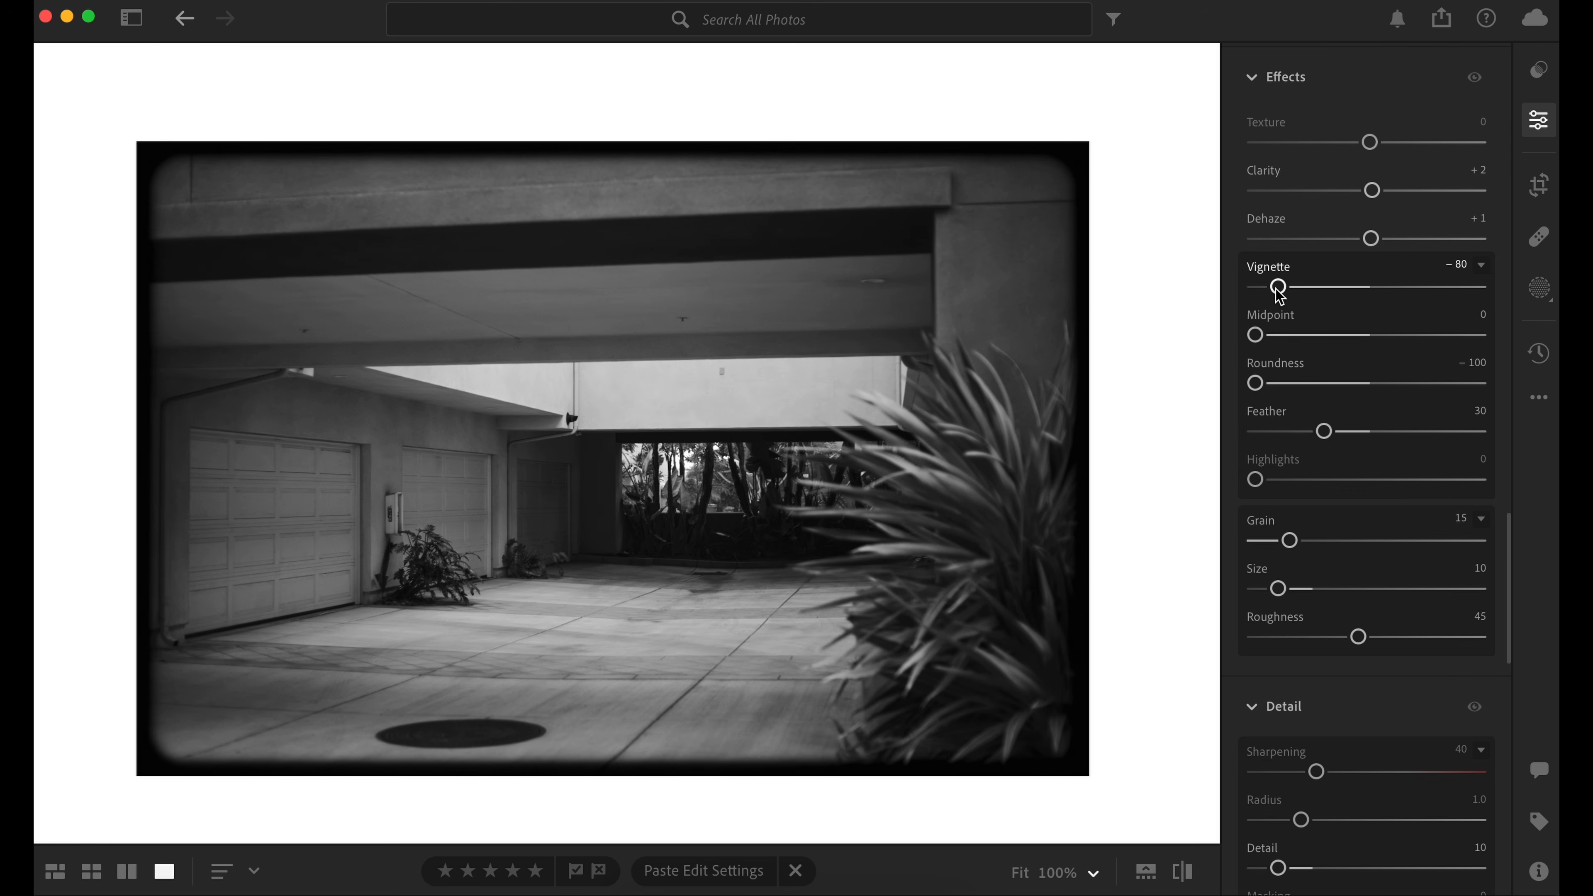
Step: Preview the garage photo without its black border by resetting the vignette, and undo the reset
double_click(1278, 289)
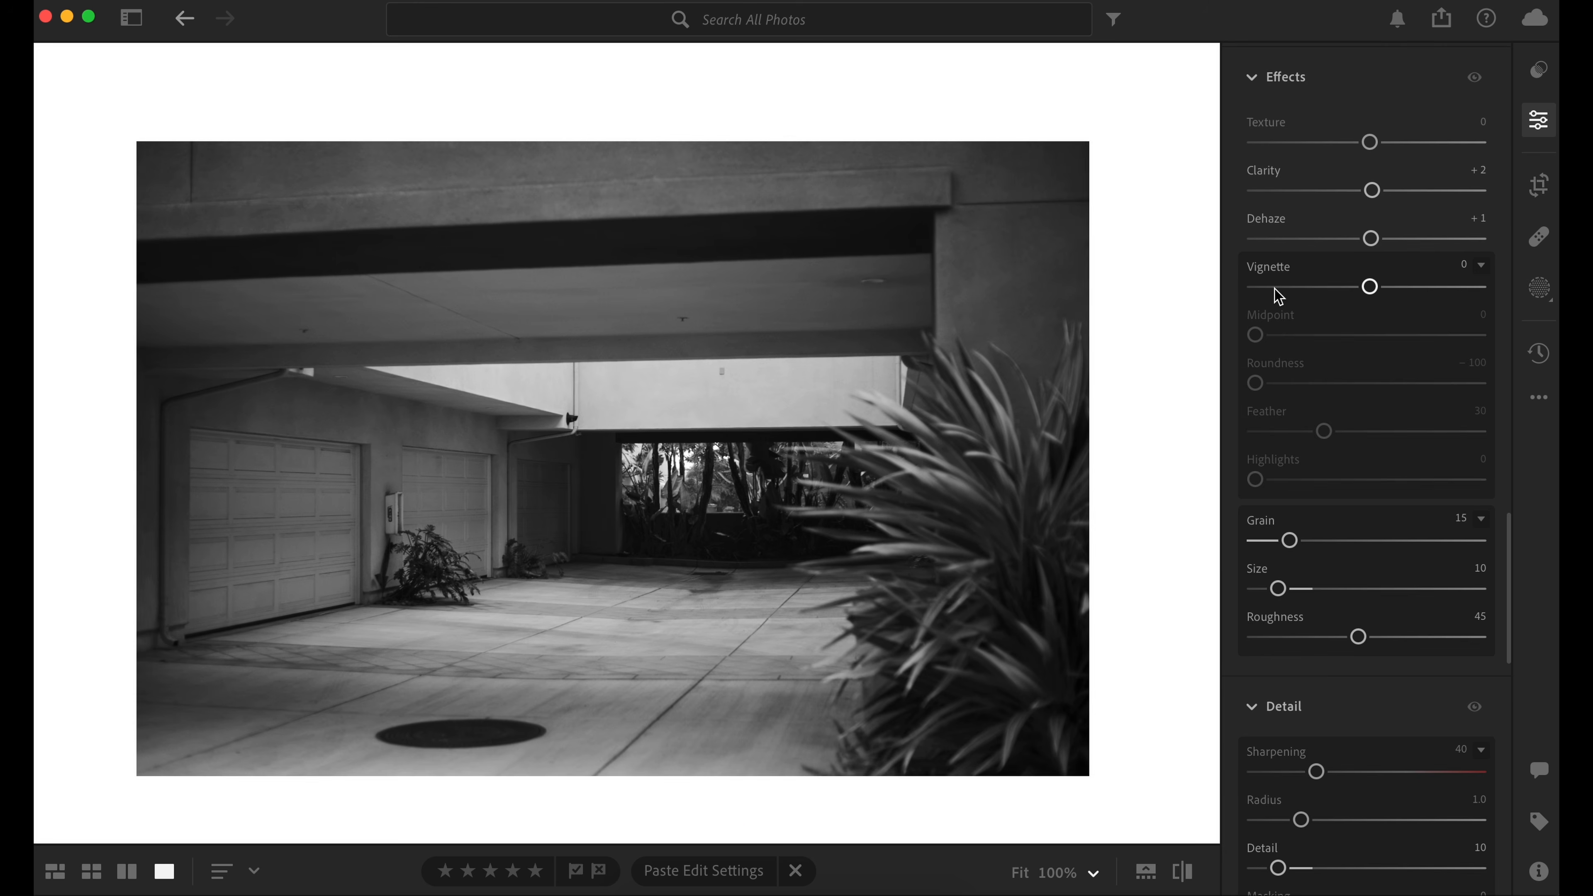
key("super+z")
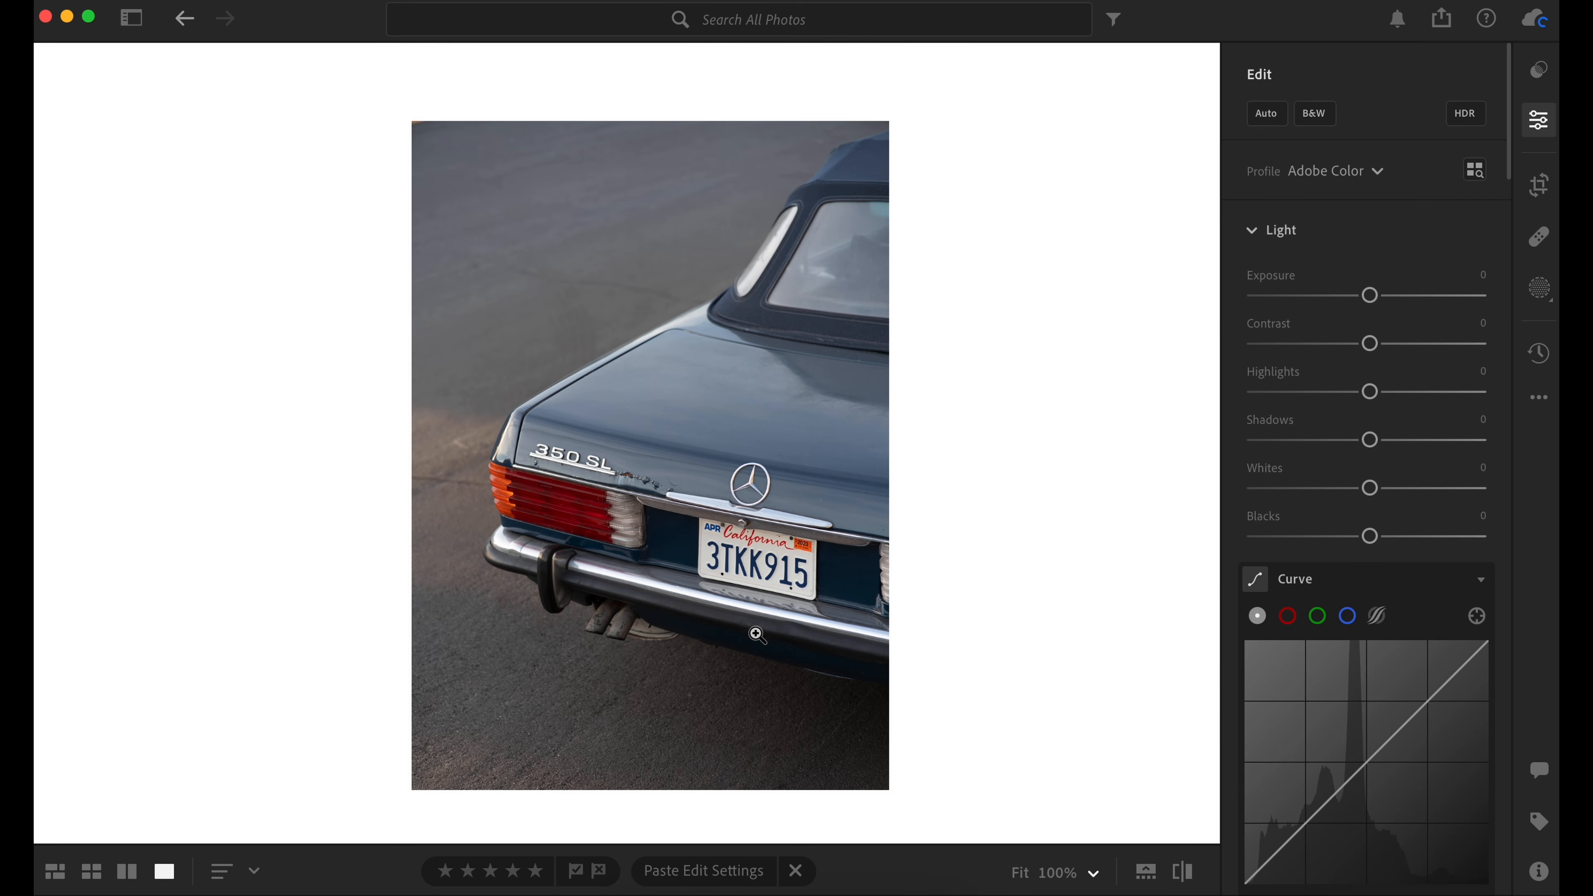
Step: Add a rounded black border to the car photo with Vignette -81, Midpoint 0, Roundness -100 and Feather 10
scroll(1358, 499, "down", 15)
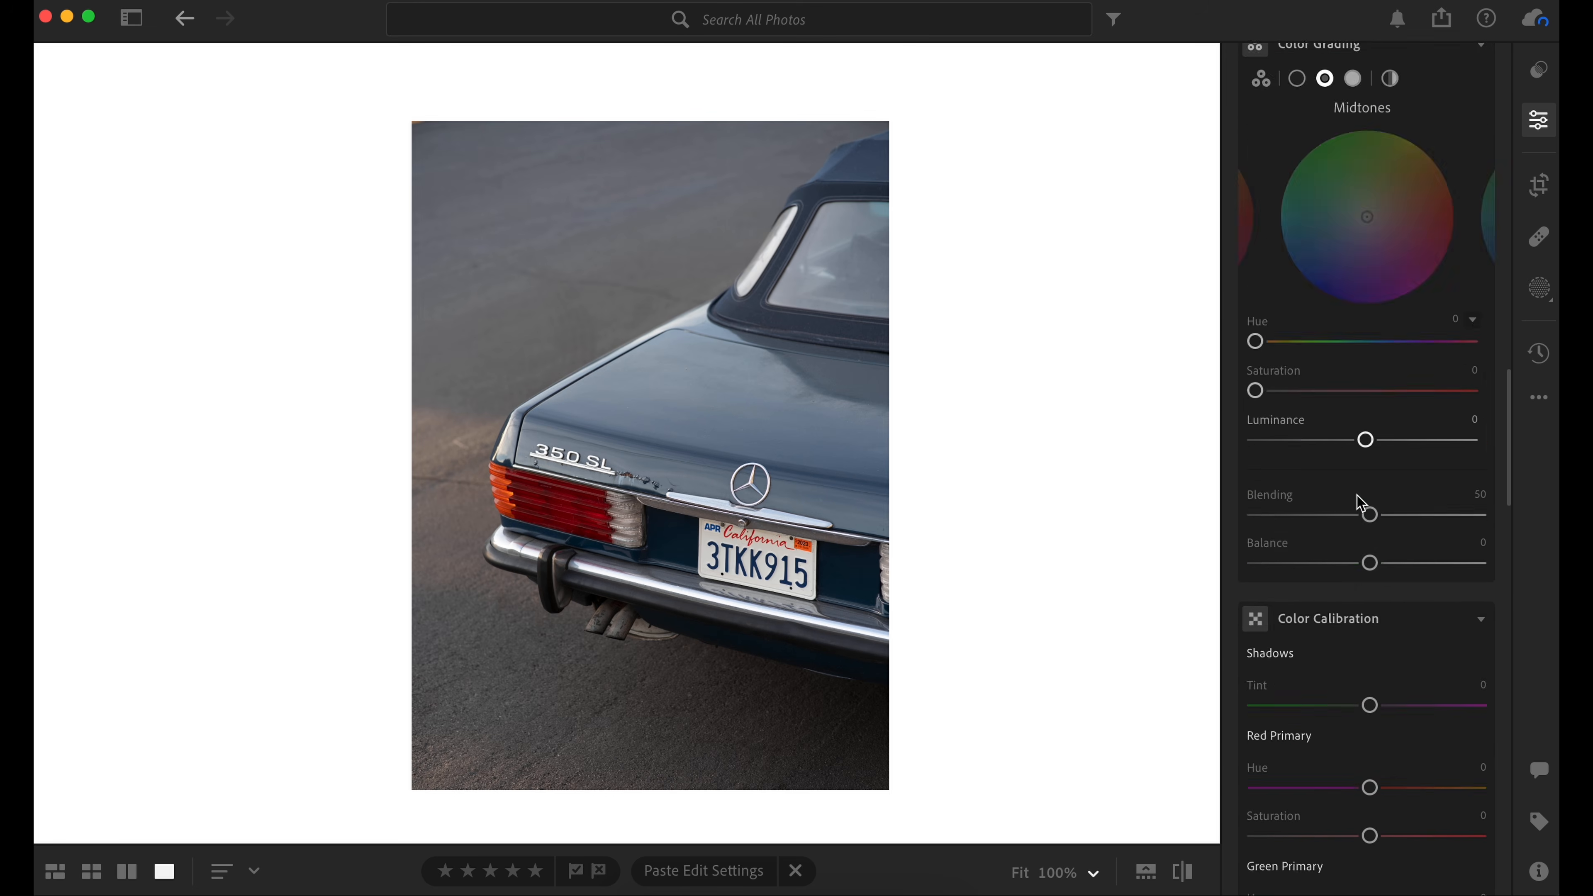
scroll(1360, 502, "down", 10)
scroll(1360, 502, "up", 5)
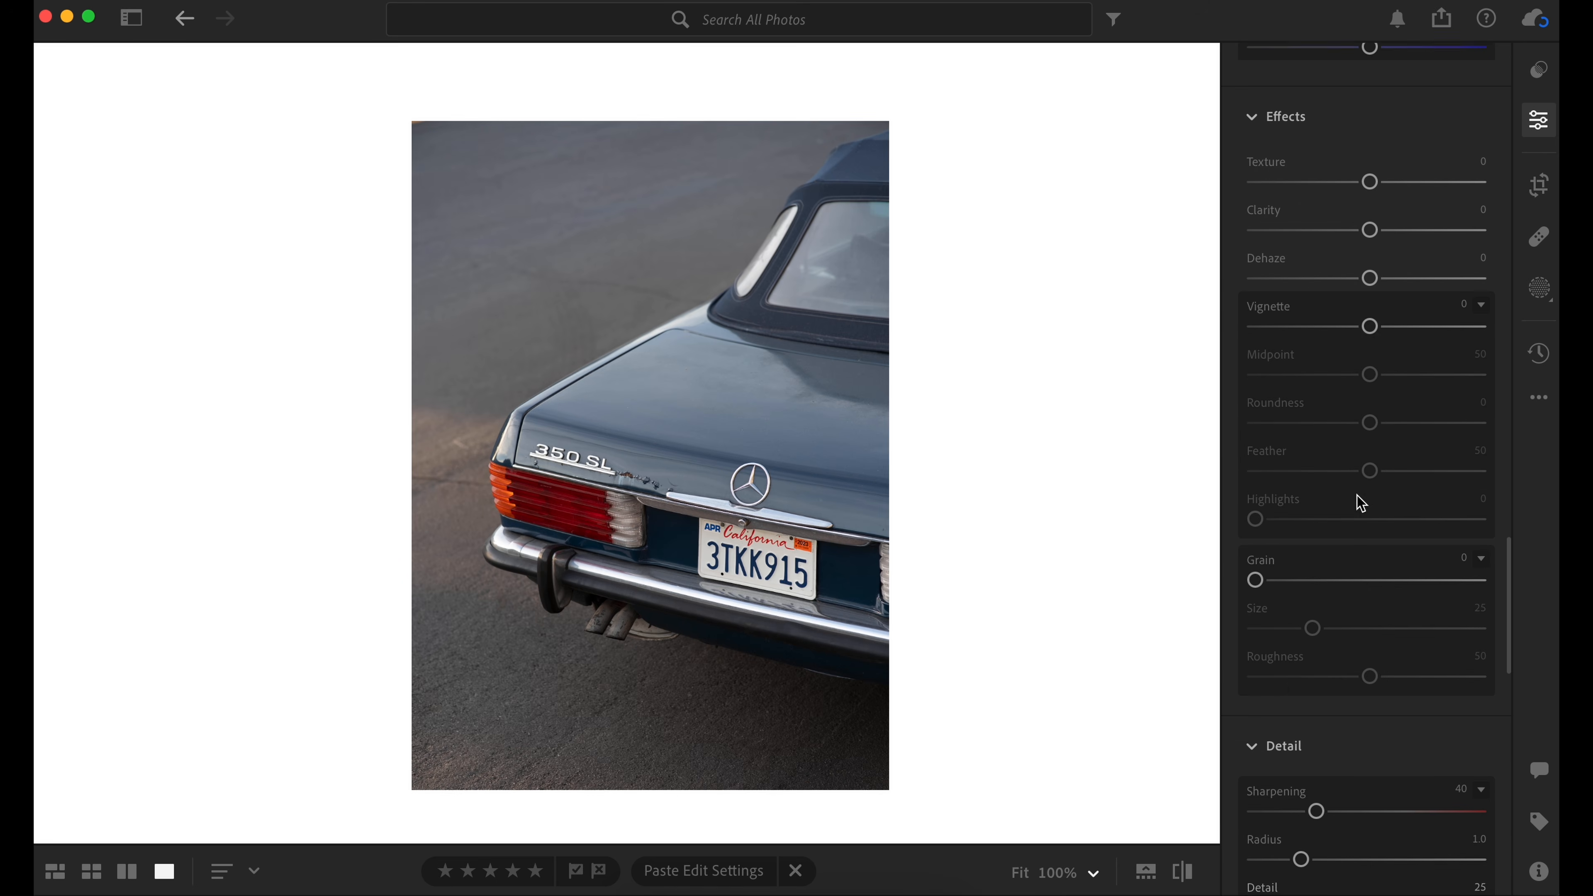
scroll(1361, 504, "up", 1)
left_click_drag(1370, 334, 1276, 343)
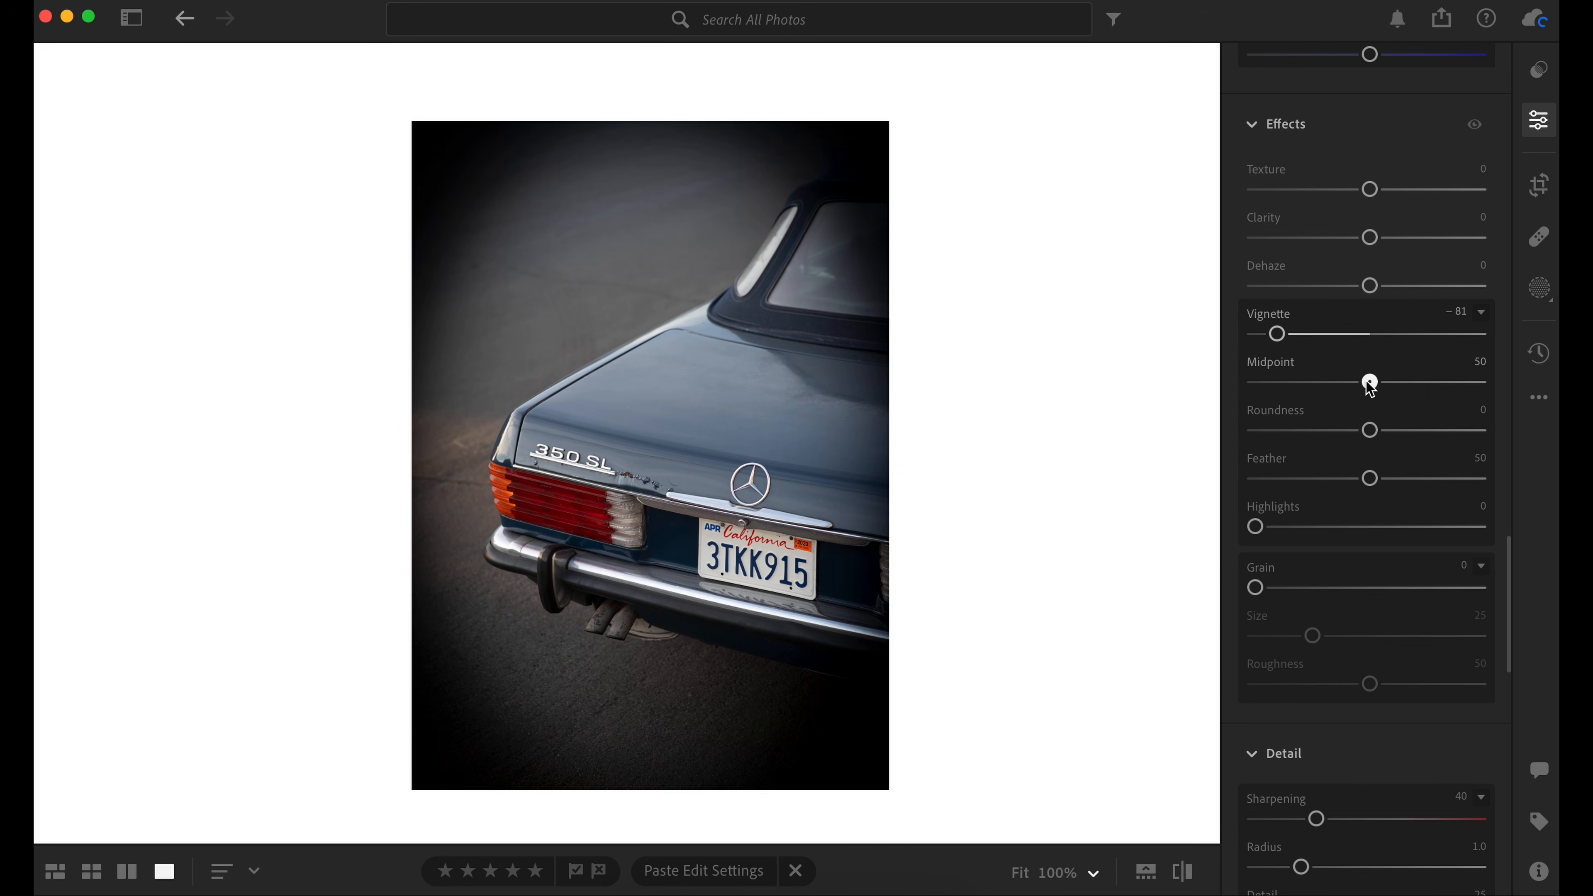
left_click_drag(1367, 381, 1143, 401)
left_click_drag(1371, 431, 1149, 435)
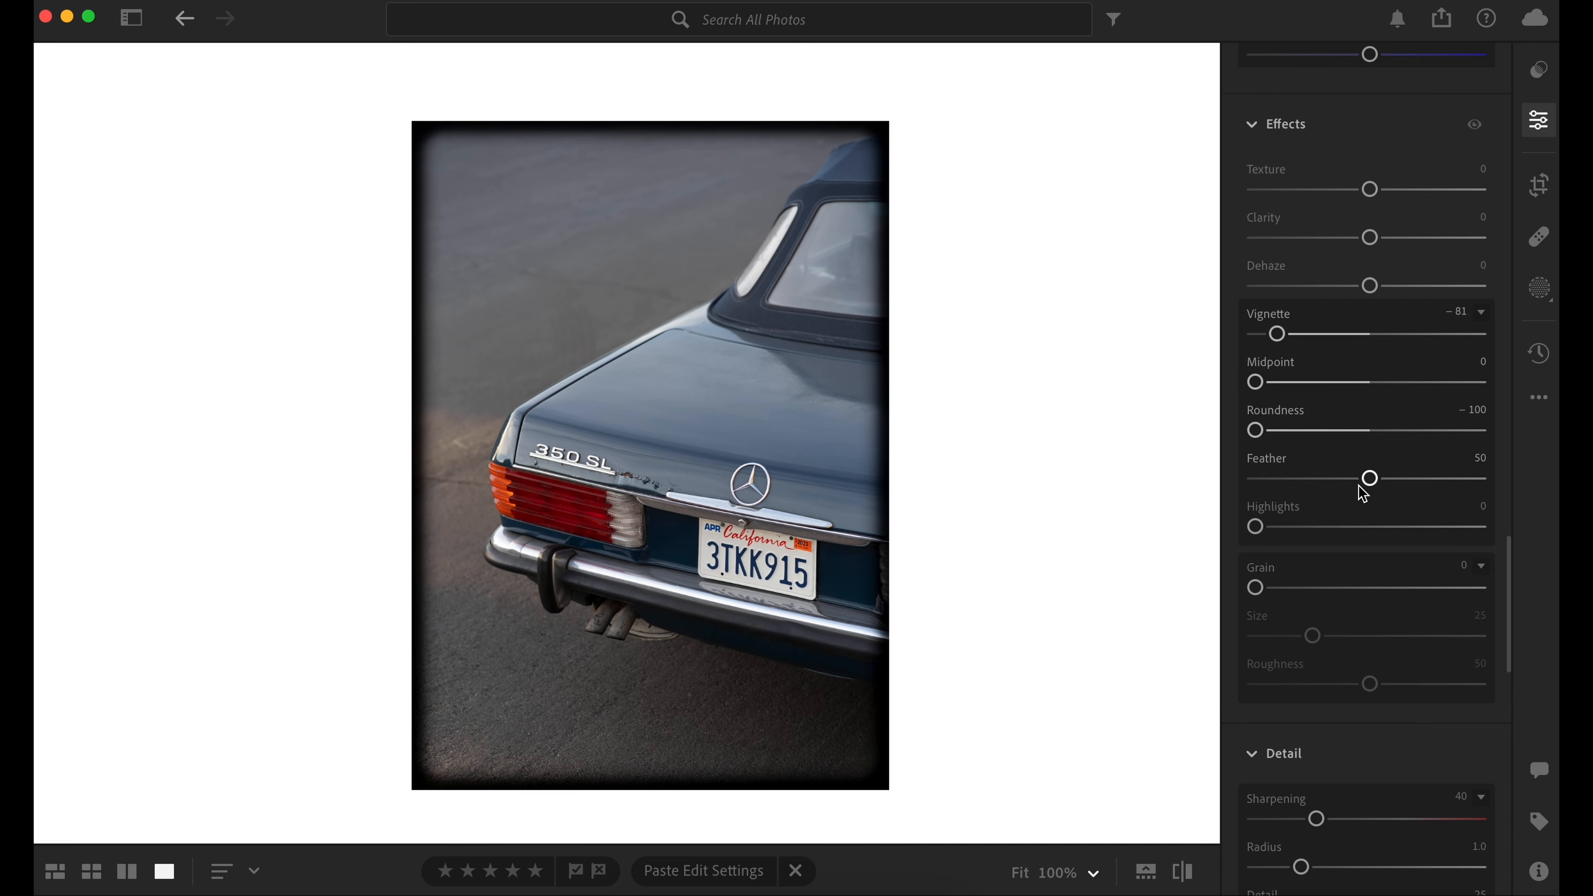
left_click_drag(1362, 494, 1279, 496)
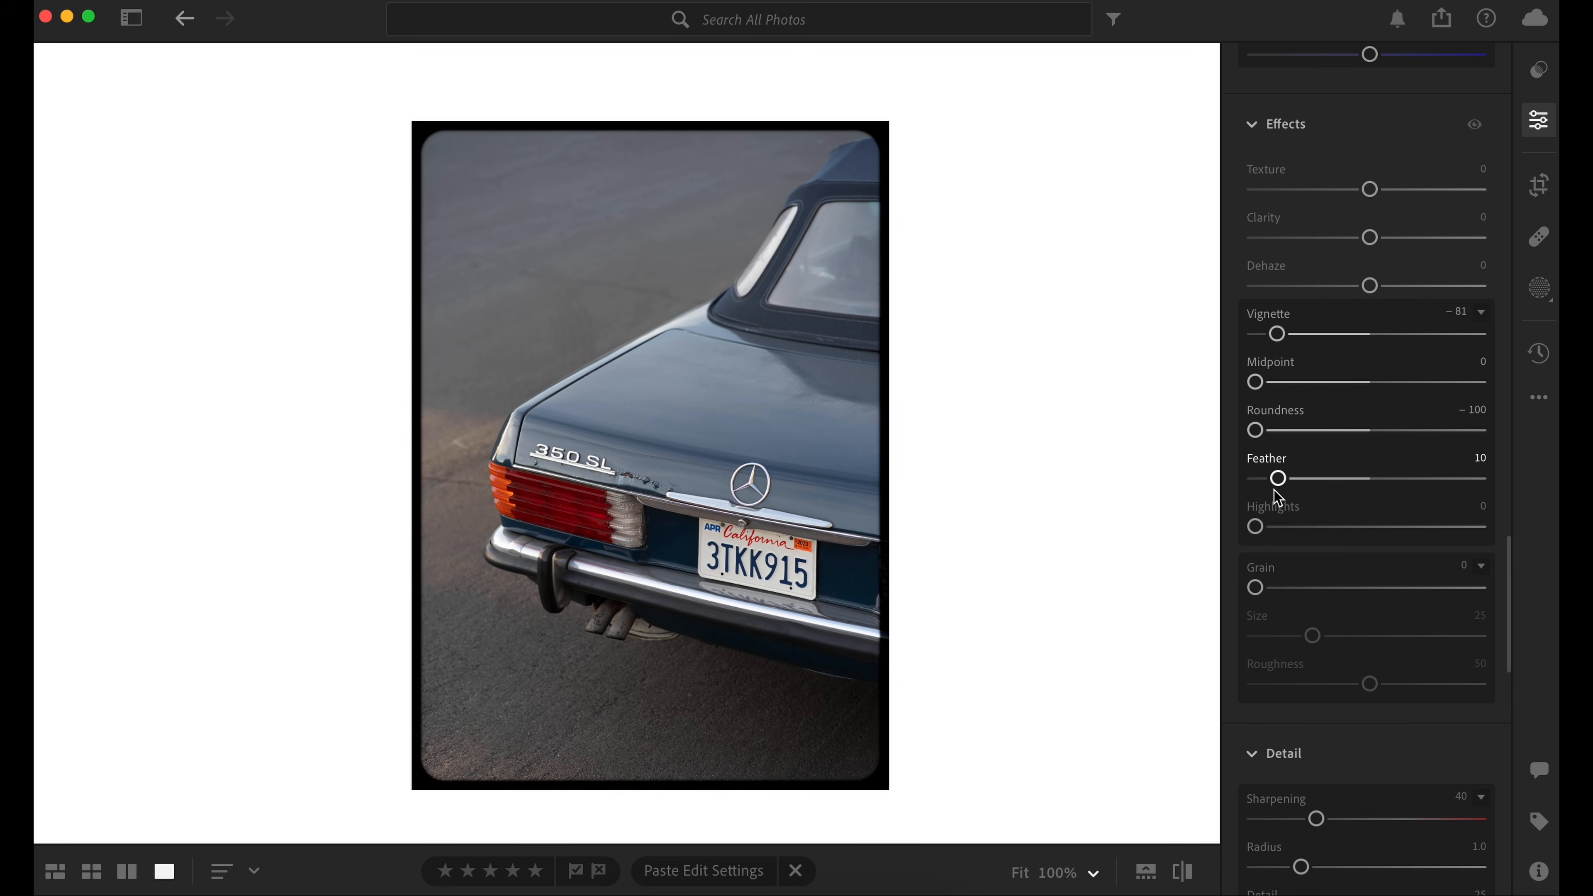
Step: Save the current settings as a preset named Black Border in the Border group, replacing the existing preset
scroll(1344, 327, "up", 15)
left_click(1542, 65)
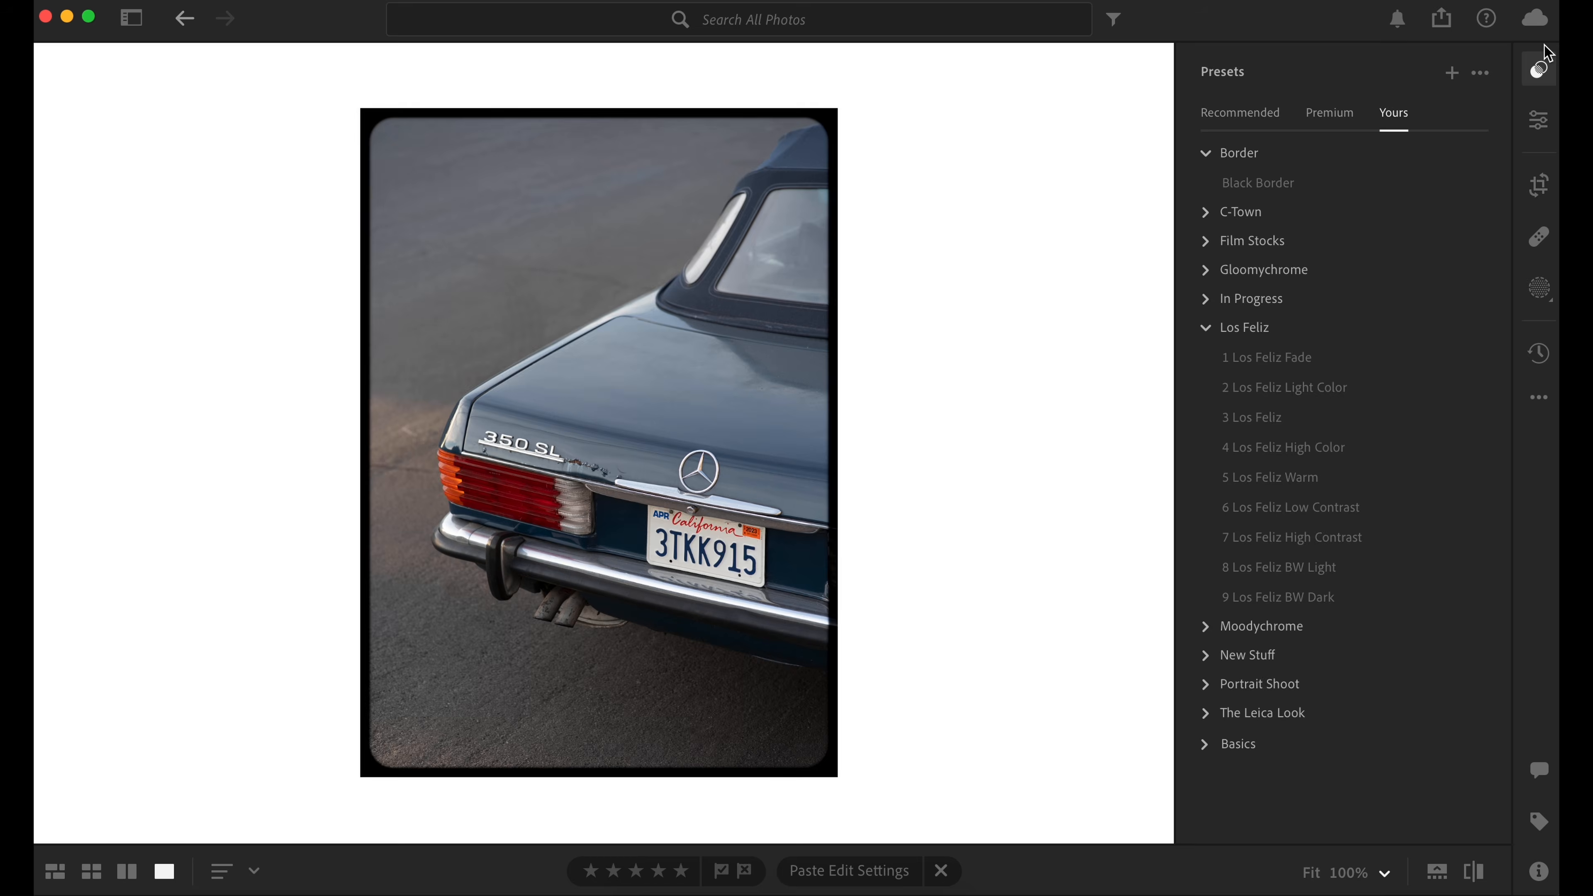
left_click(1451, 71)
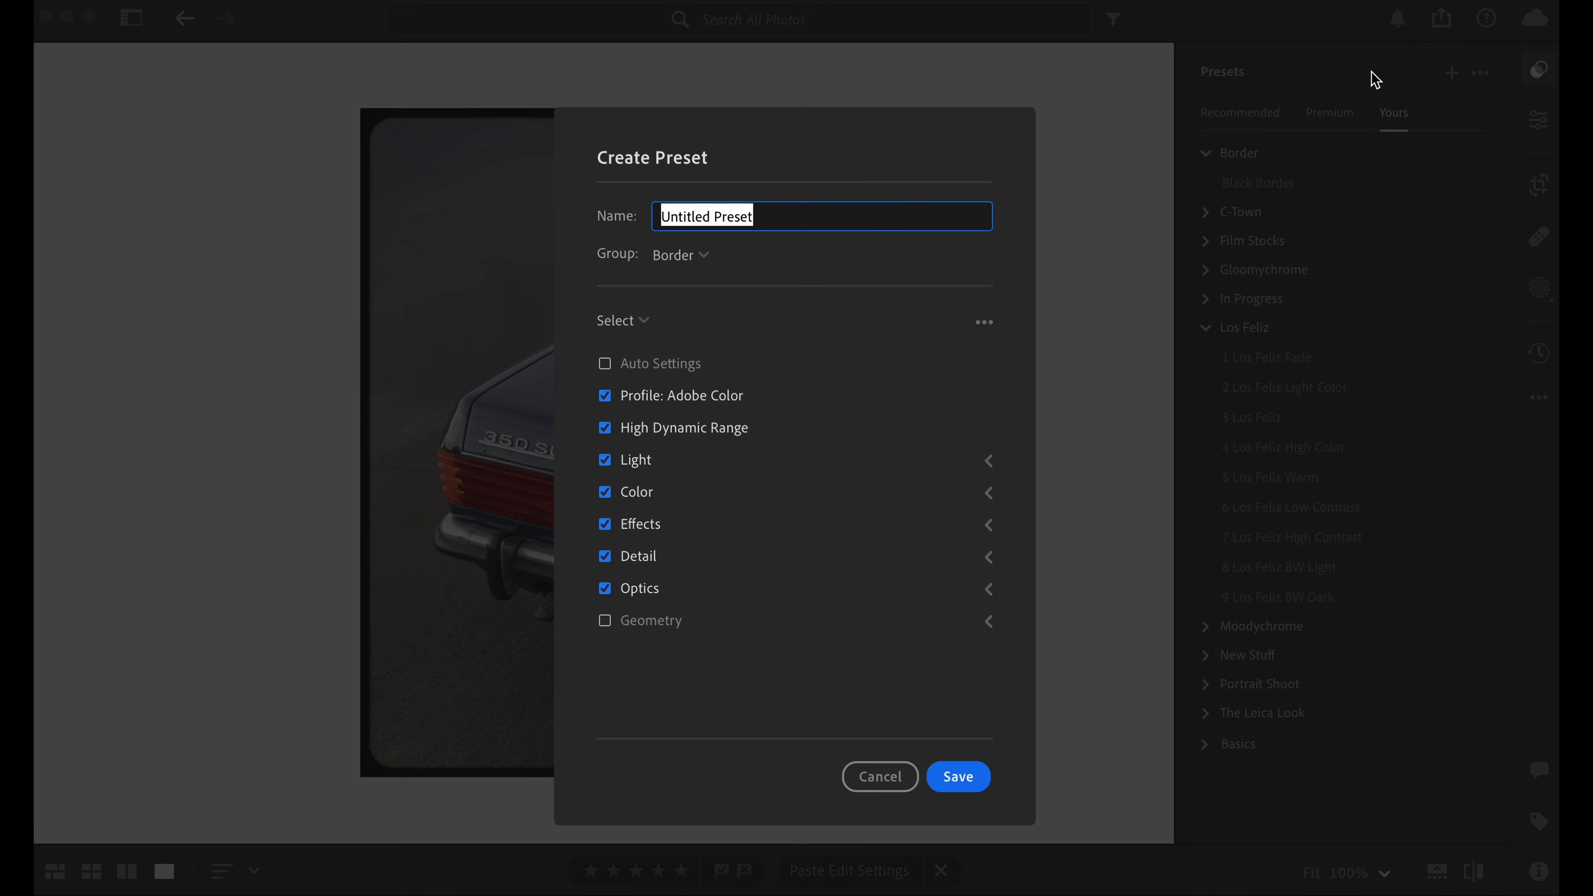
type("Black Border")
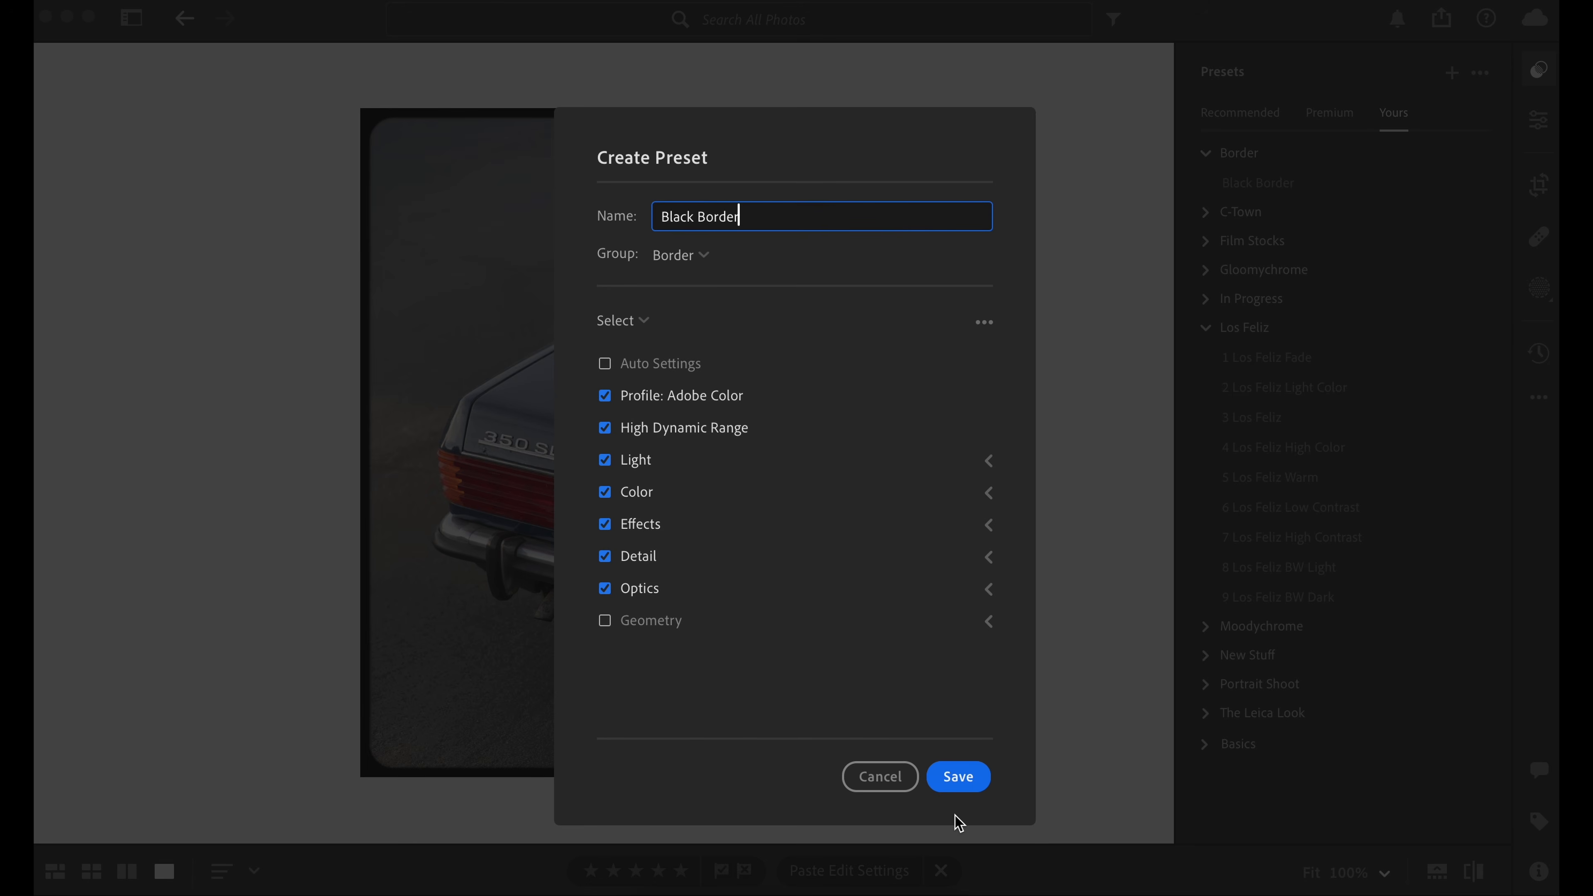
left_click(958, 778)
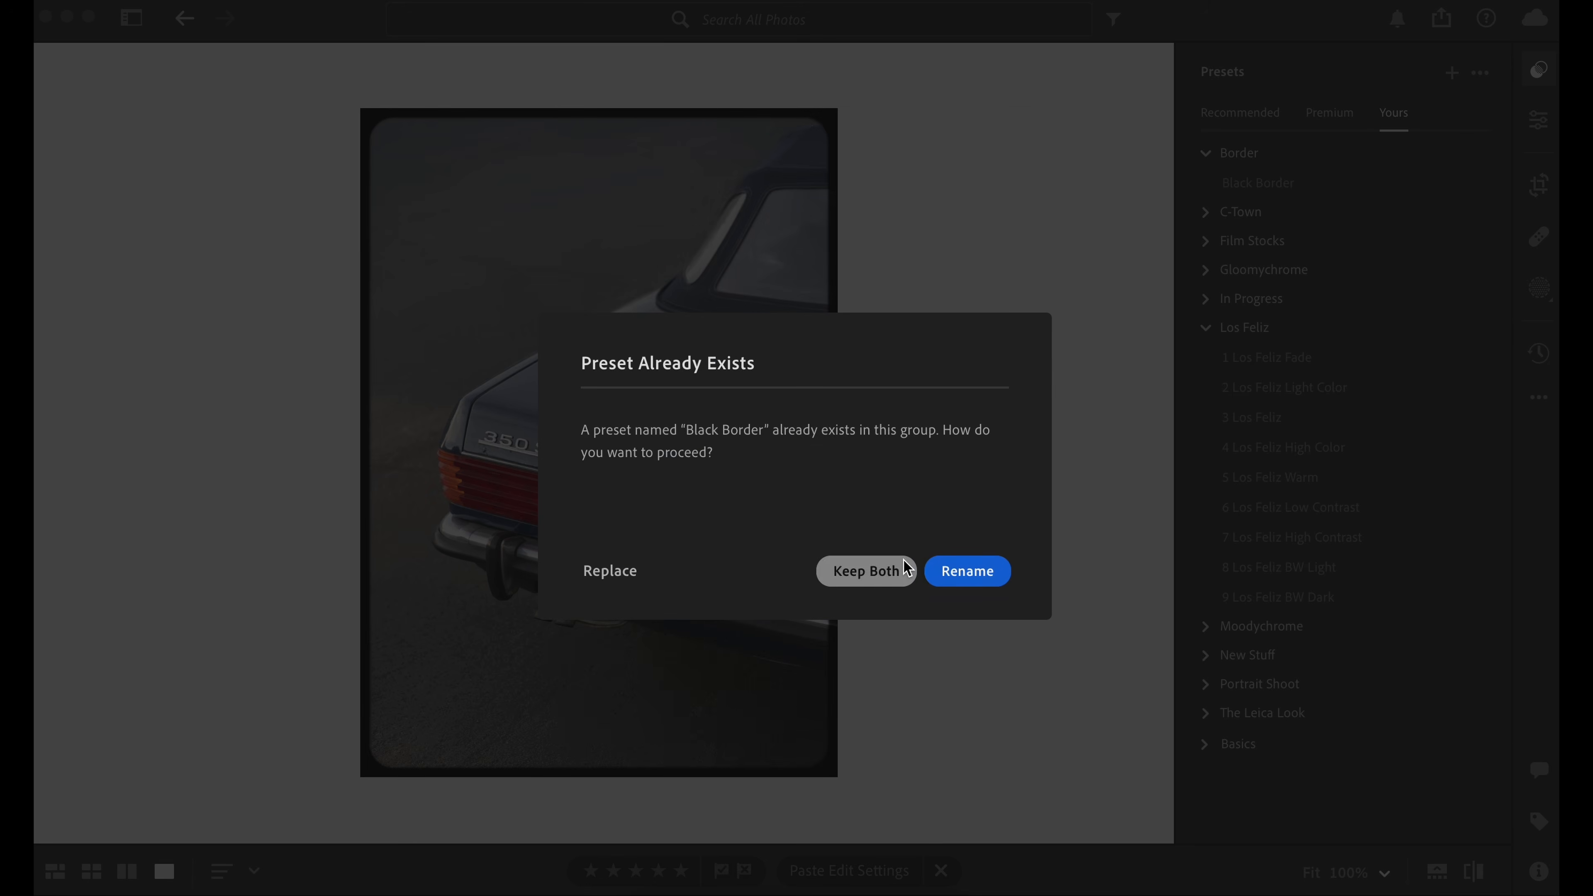
left_click(607, 571)
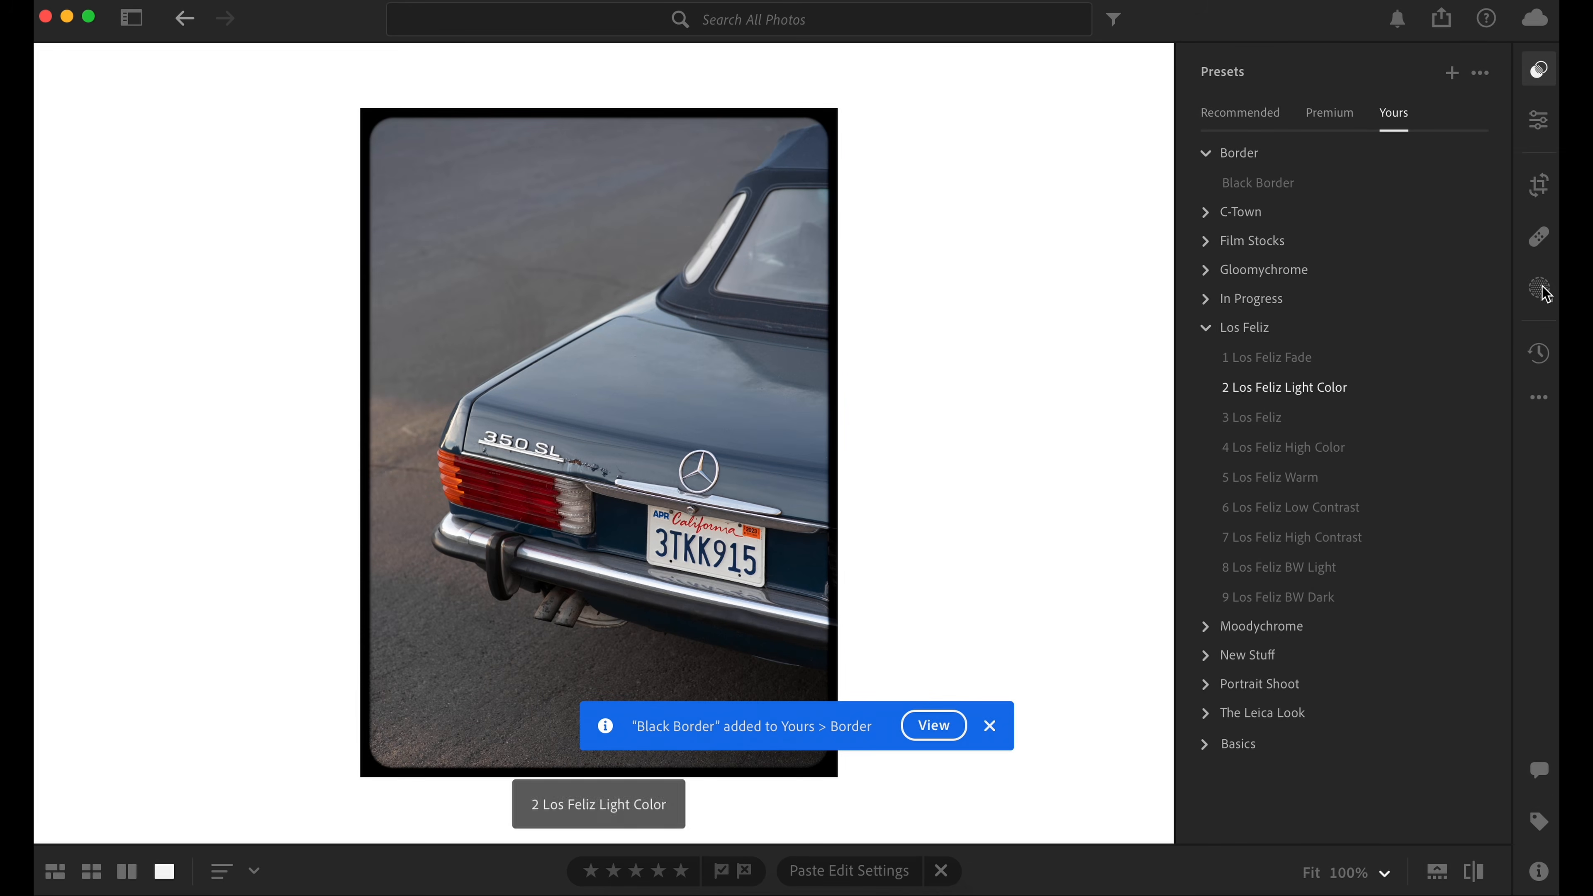
Step: Restore the car photo's named version "edit" and apply the Black Border preset to it
left_click(1535, 366)
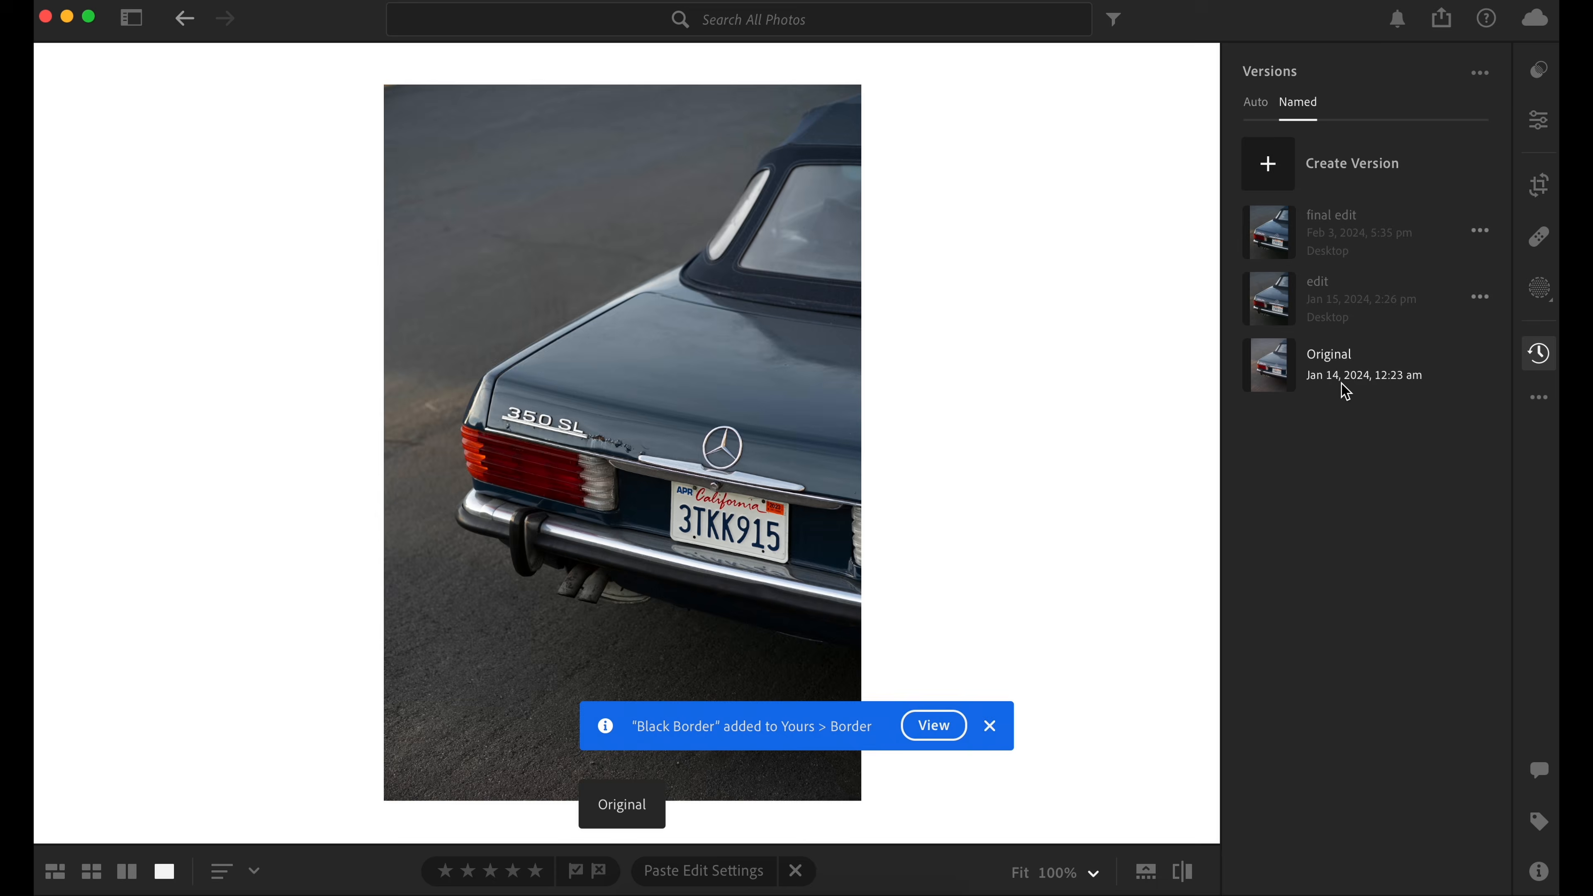
left_click(1339, 295)
left_click(1537, 143)
left_click(1538, 84)
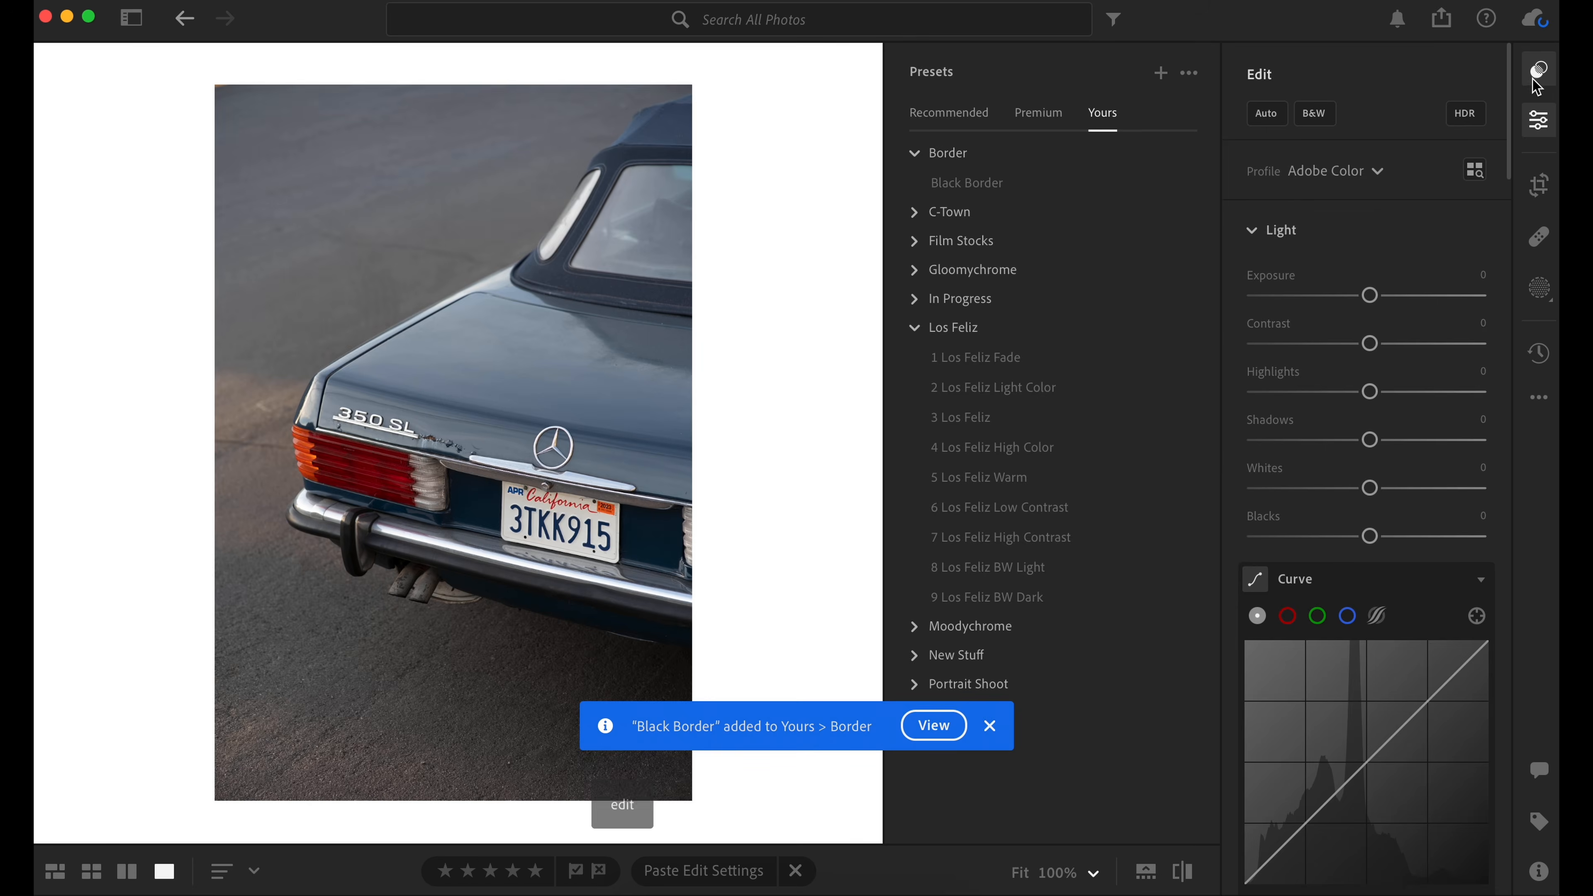
left_click(1205, 328)
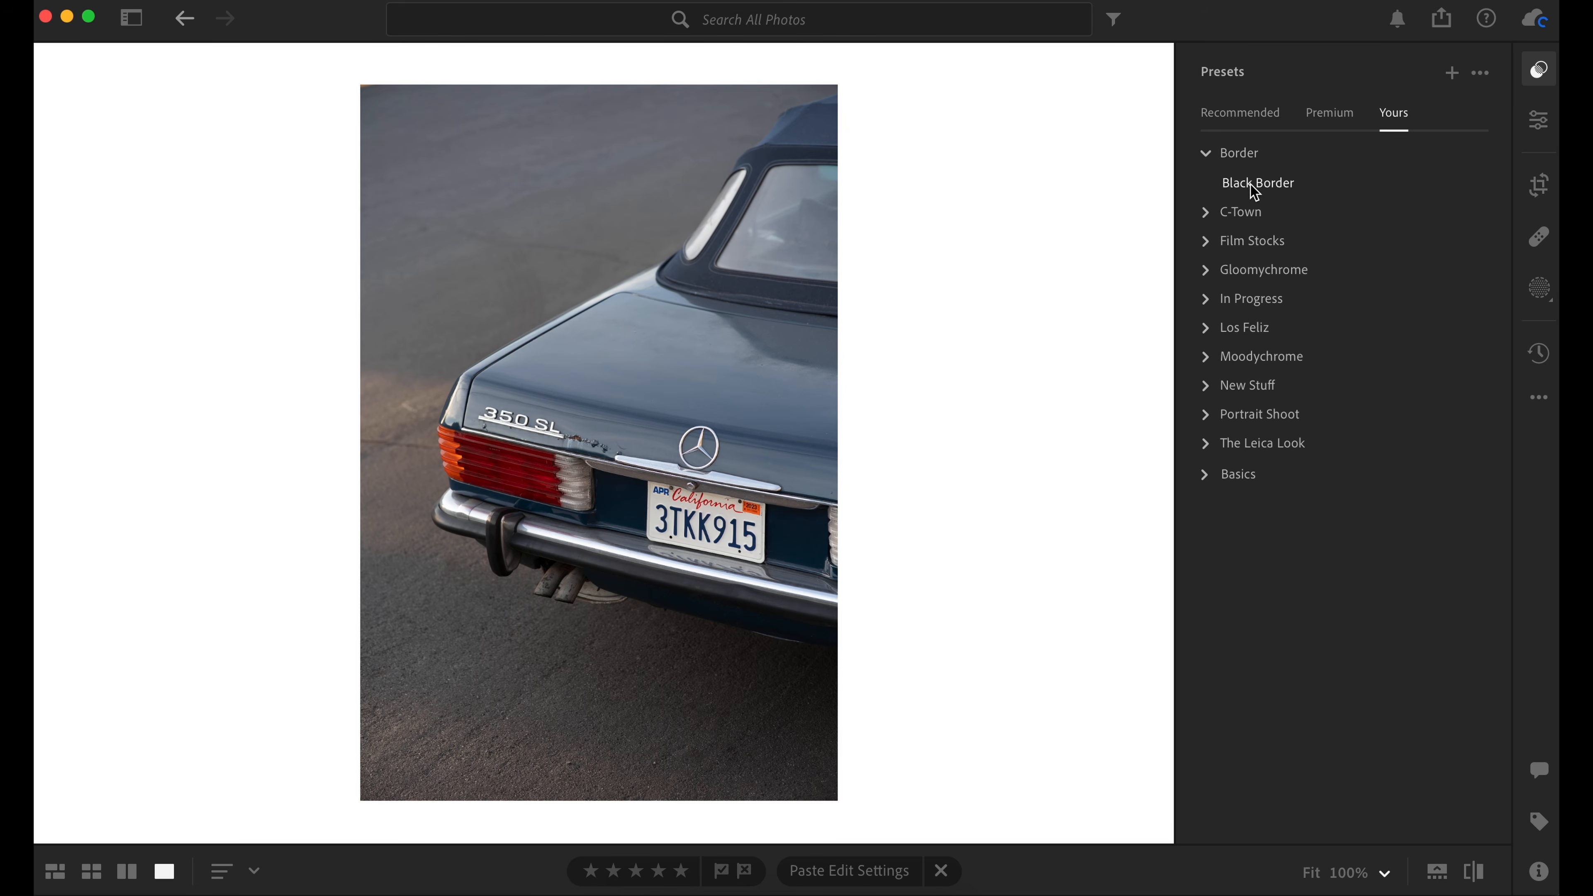
left_click(1259, 181)
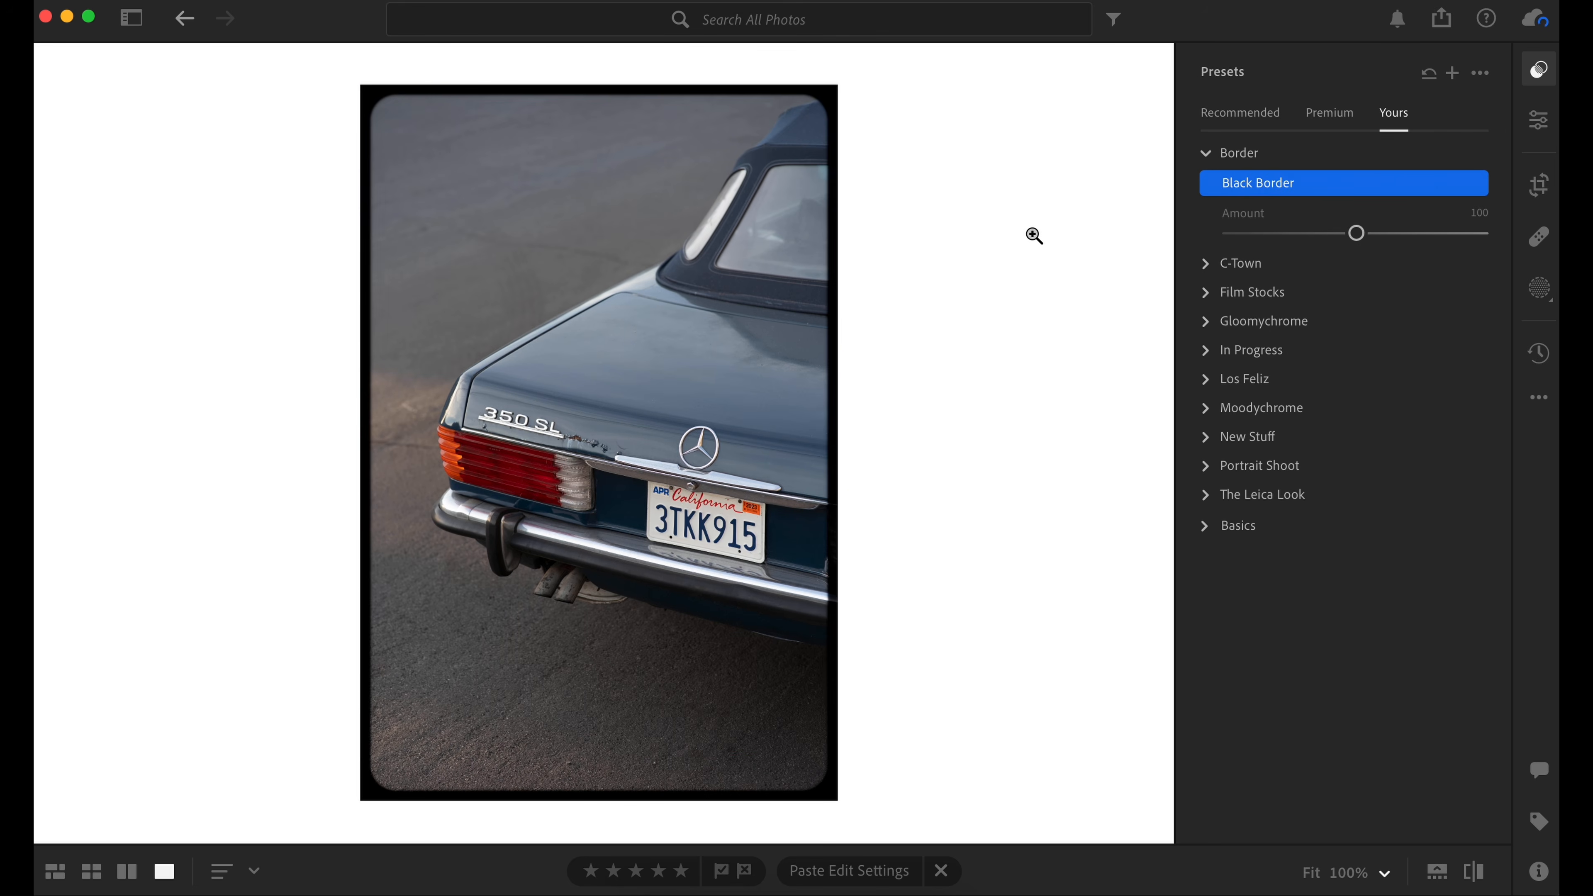